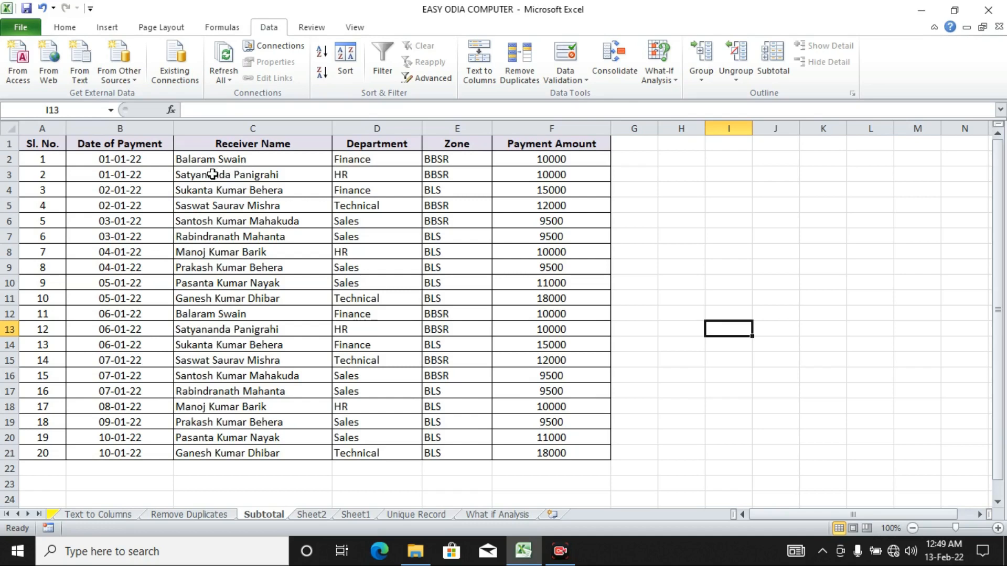
# Sort the payment table alphabetically from A to Z by Receiver Name.
pyautogui.click(224, 164)
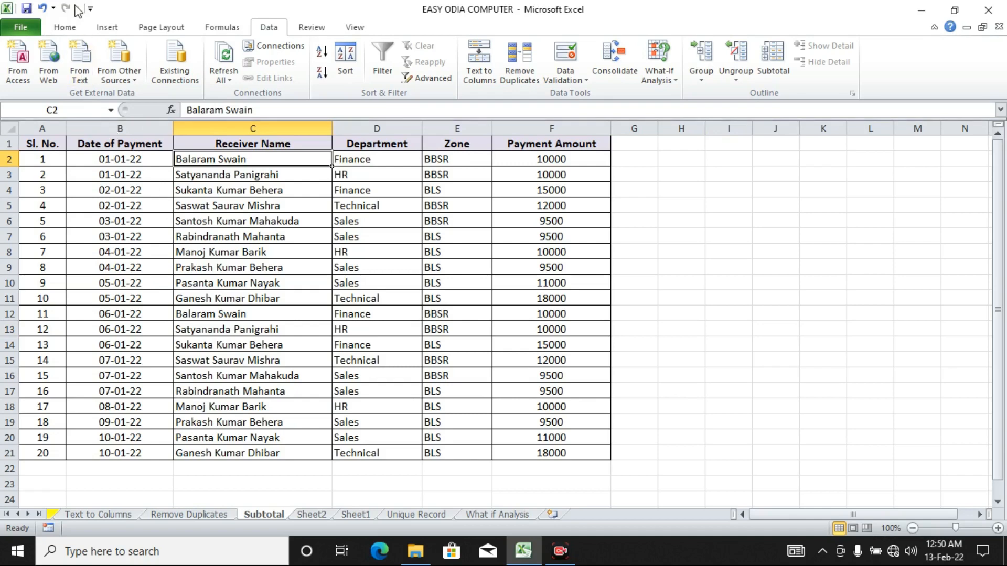
pyautogui.click(72, 30)
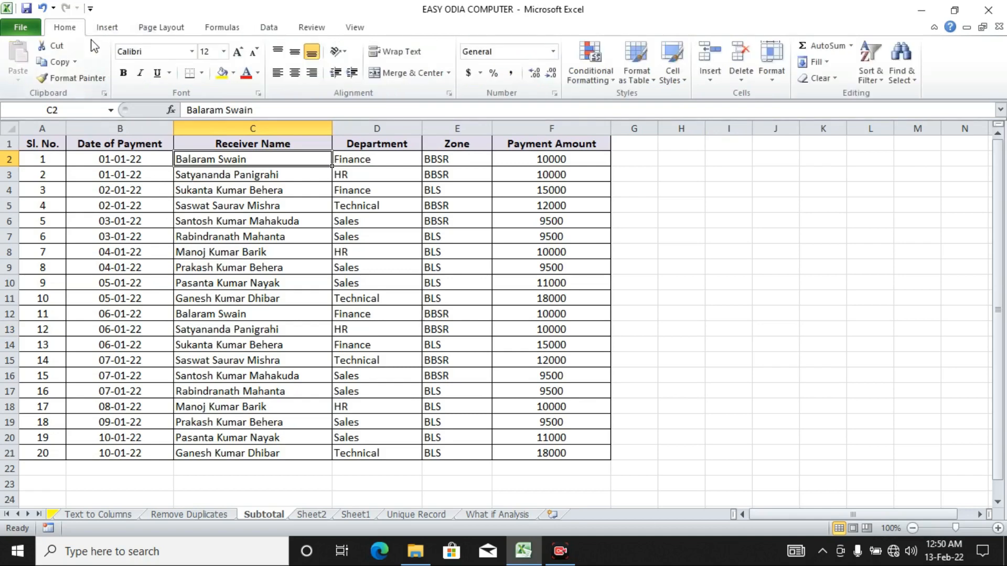
pyautogui.click(879, 81)
pyautogui.click(912, 99)
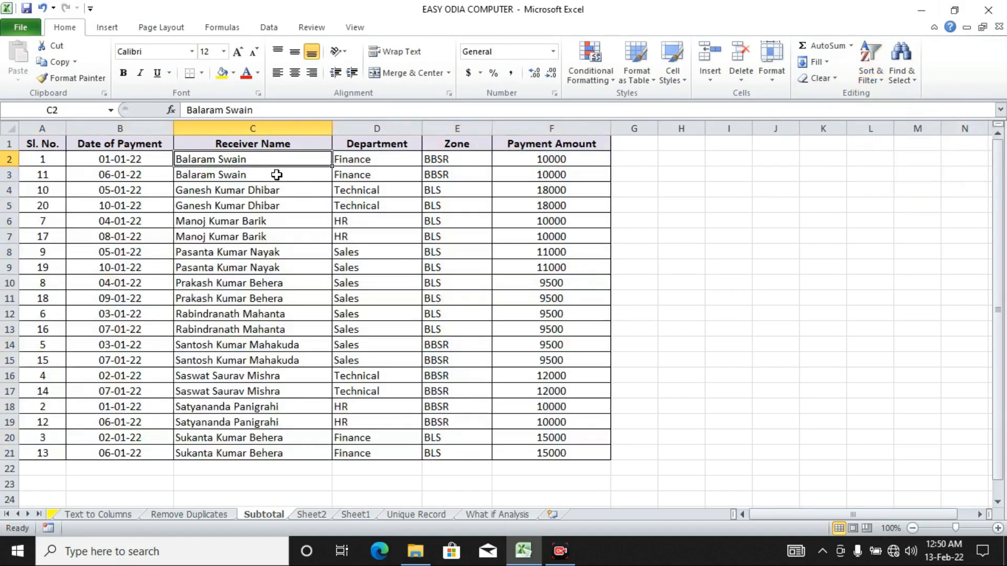
pyautogui.moveTo(281, 159); pyautogui.dragTo(287, 437)
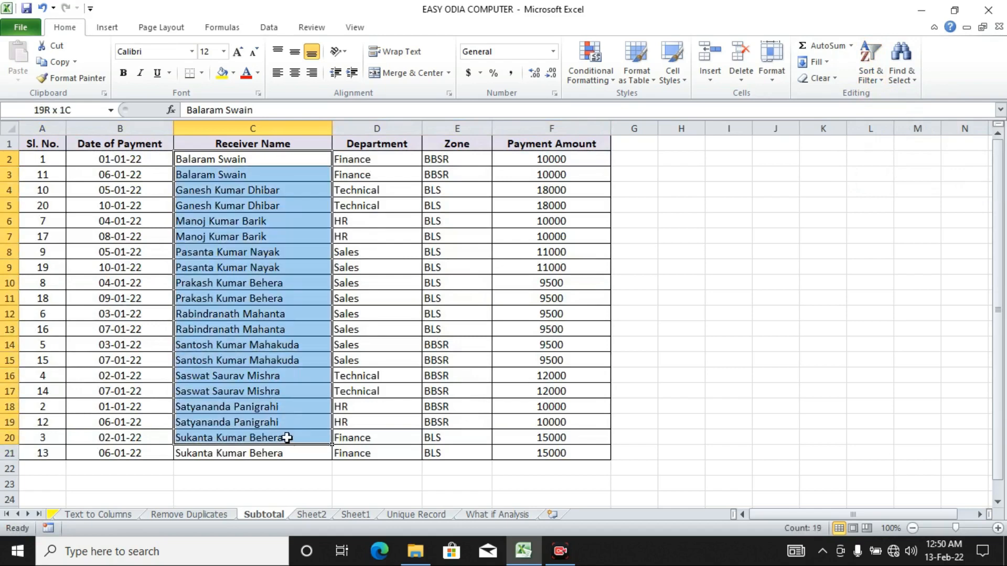
# Sort only the Sl. No. values in A2:A21 from smallest to largest, continuing with the current selection instead of expanding it.
pyautogui.moveTo(55, 159); pyautogui.dragTo(45, 453)
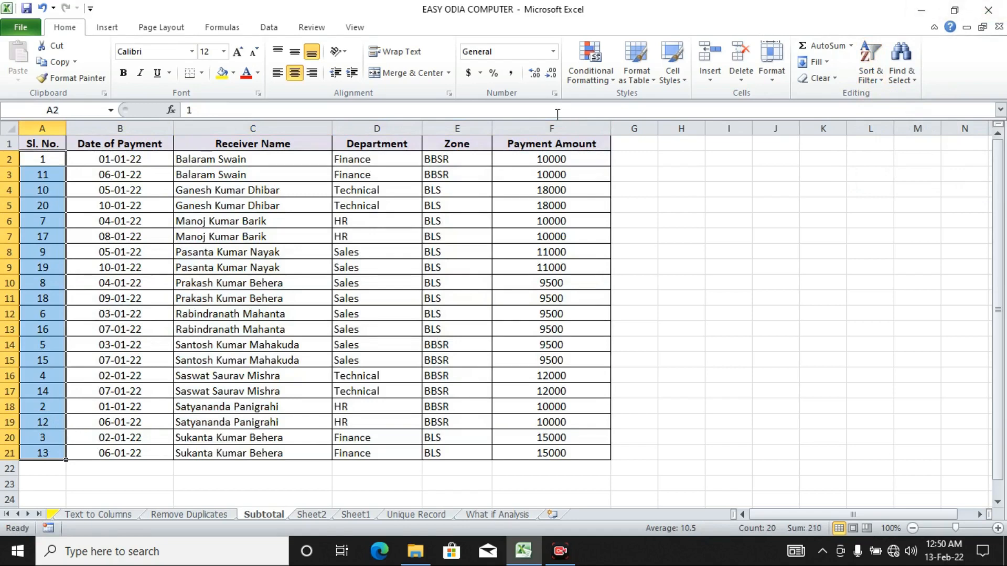
pyautogui.click(868, 79)
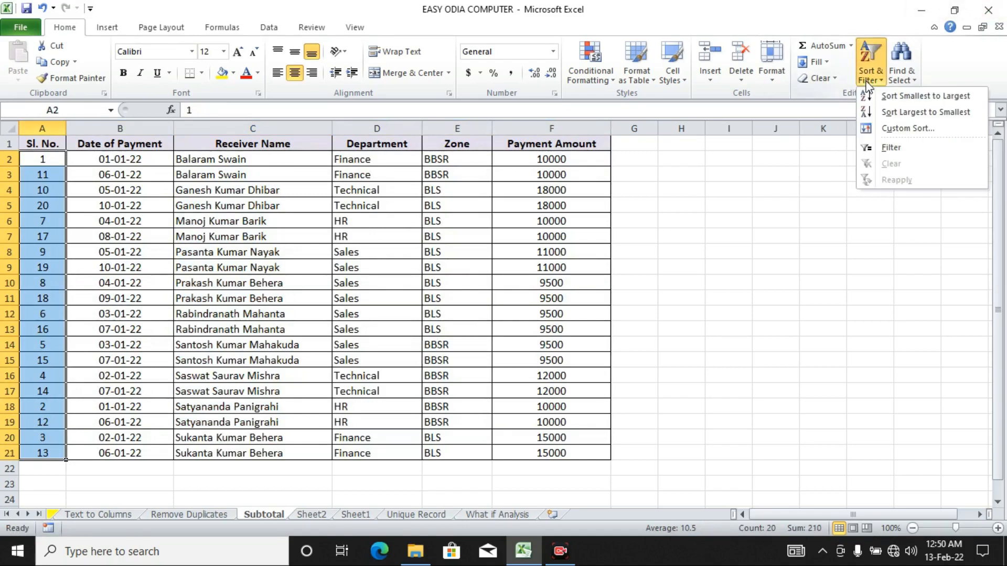
pyautogui.click(923, 96)
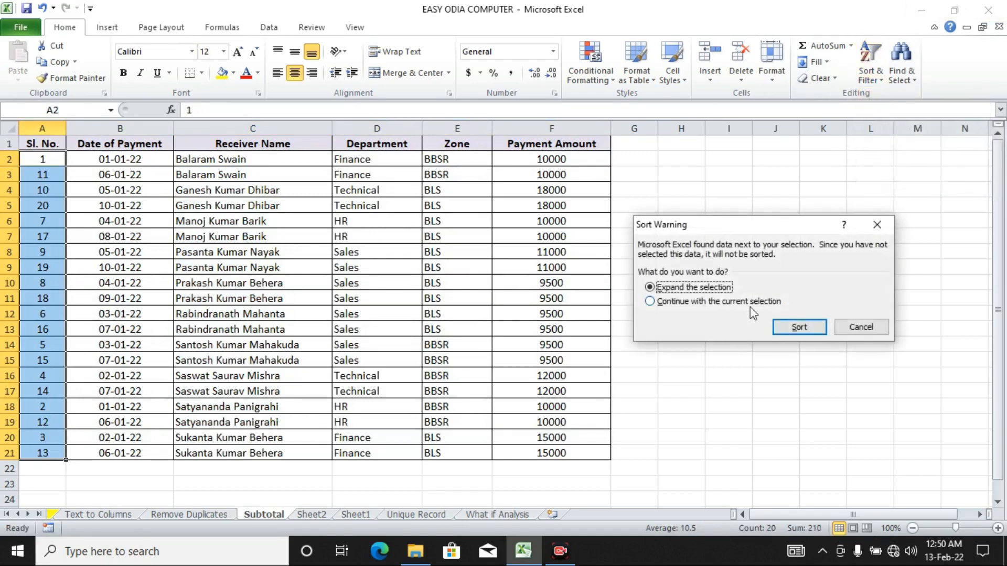
pyautogui.click(707, 302)
pyautogui.click(800, 330)
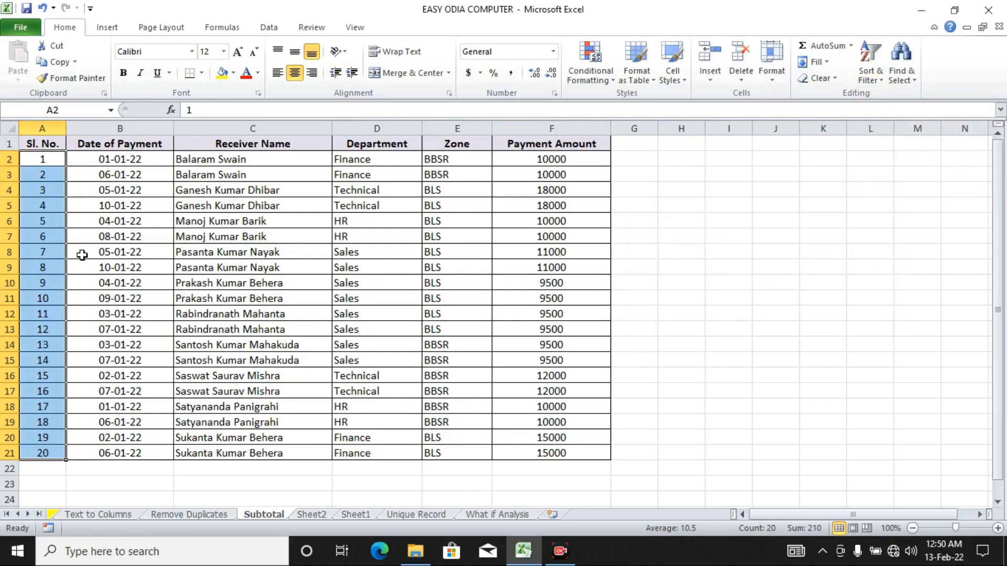
pyautogui.moveTo(50, 158); pyautogui.dragTo(39, 453)
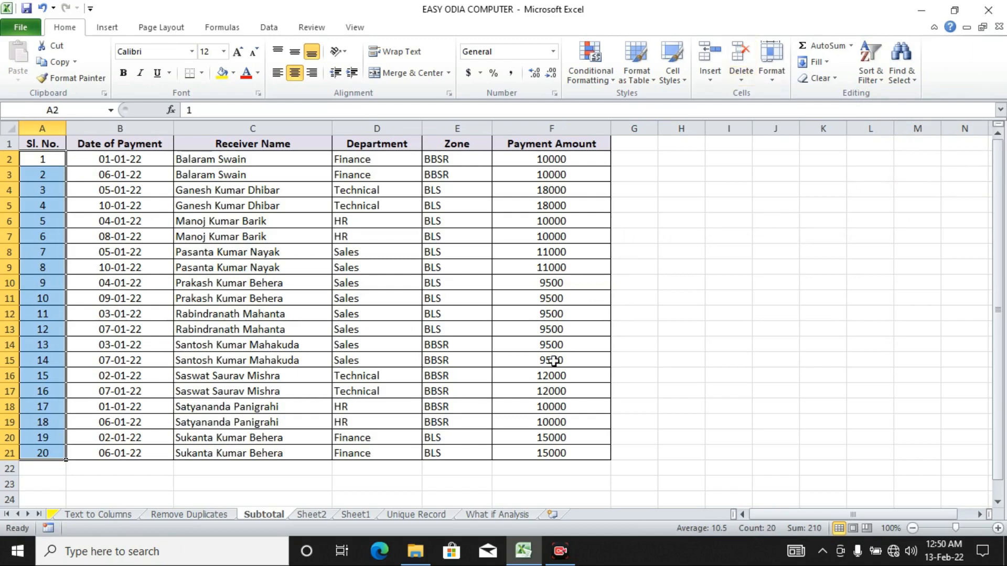
# Add subtotals to the payment table at each change in Receiver Name, using Sum on Payment Amount with the summary below the data.
pyautogui.click(275, 218)
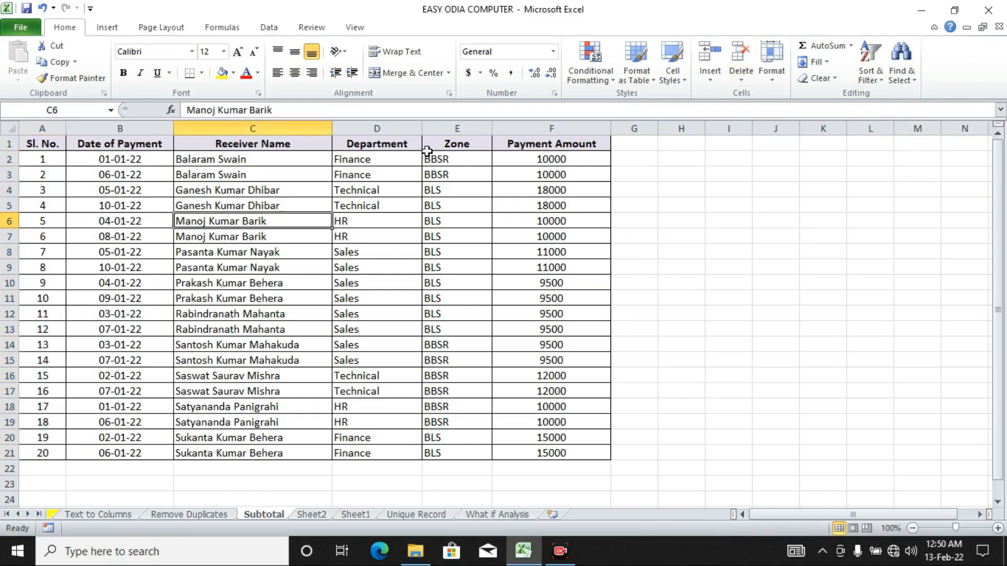
pyautogui.click(265, 30)
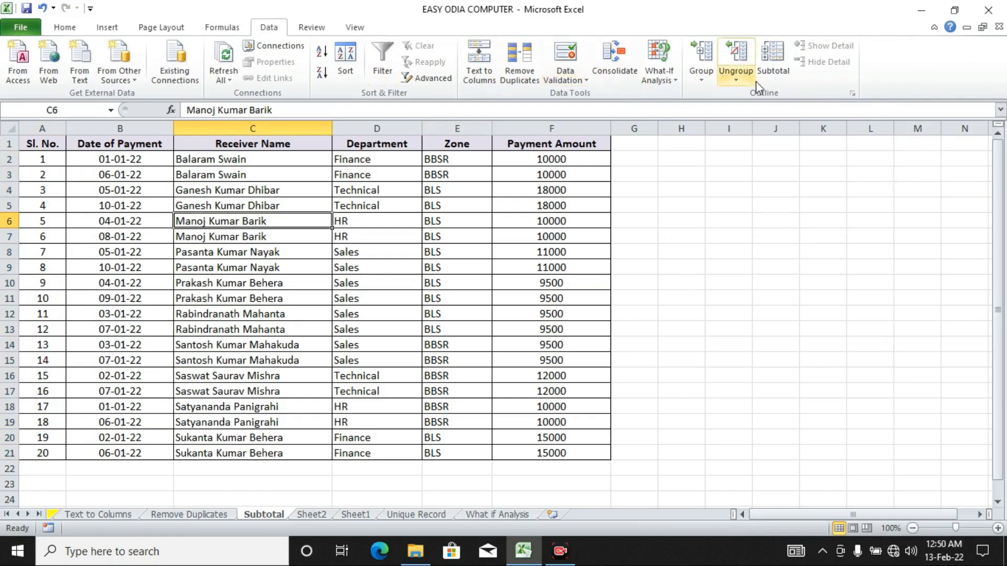
pyautogui.click(772, 67)
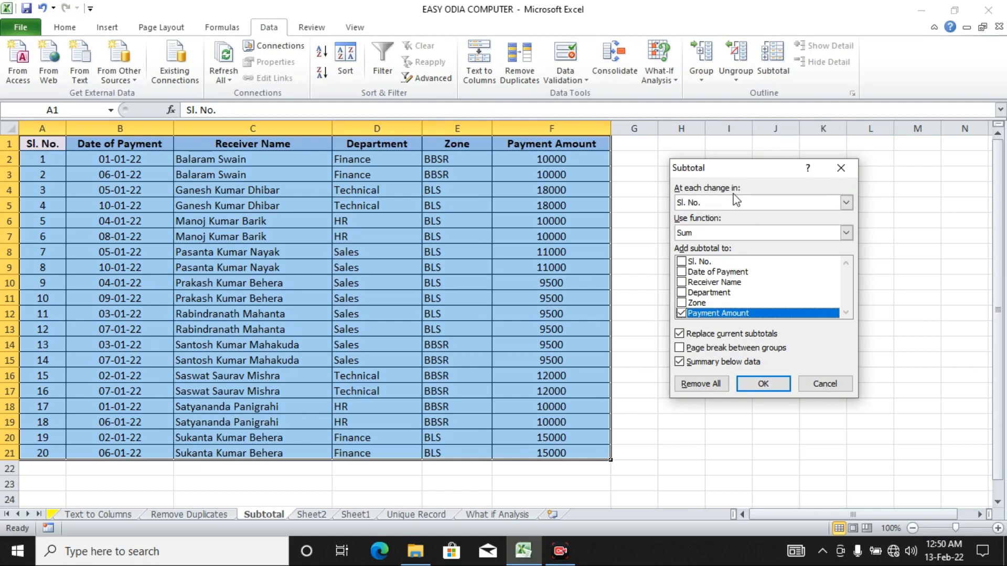
pyautogui.click(739, 206)
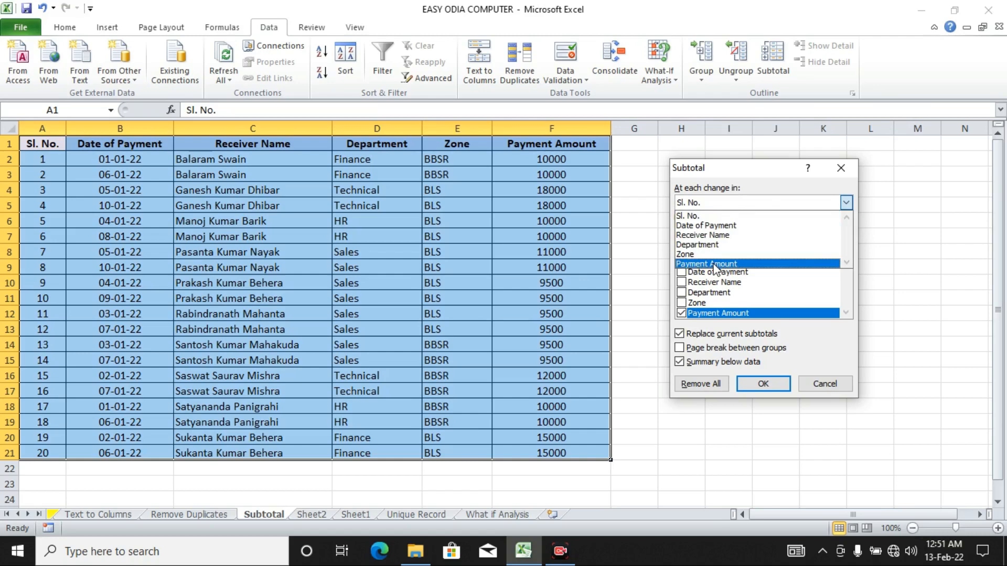
pyautogui.click(723, 236)
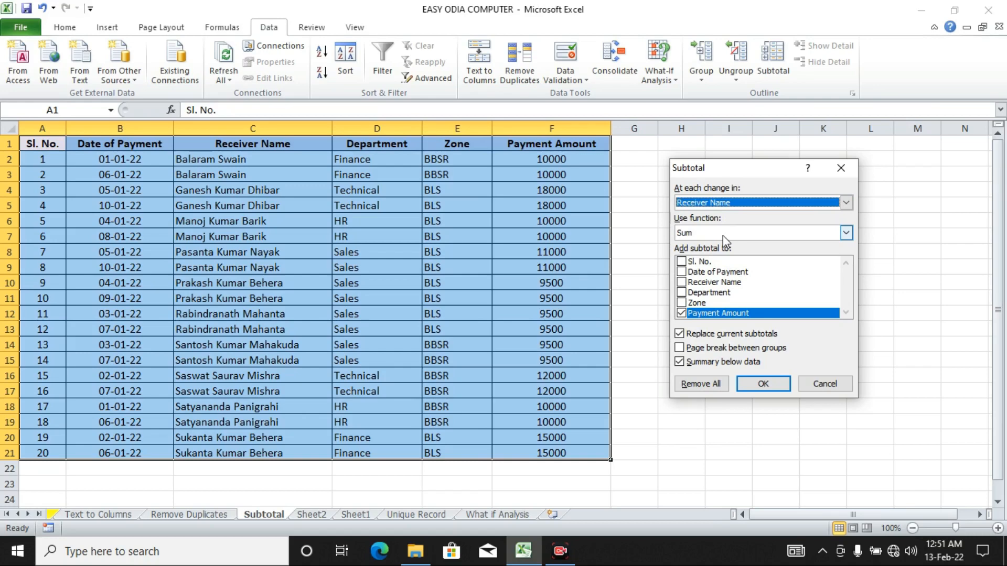
pyautogui.click(723, 235)
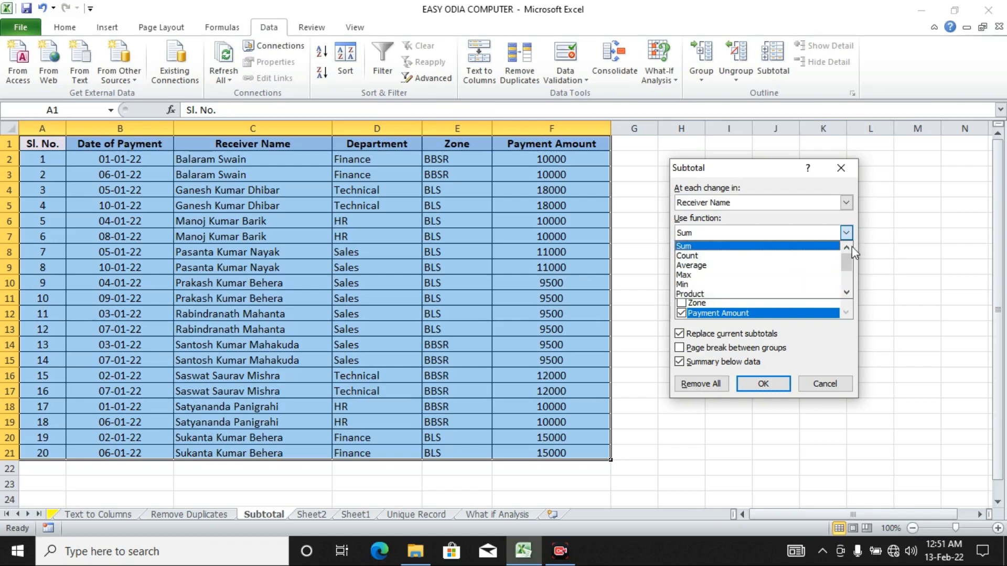
pyautogui.moveTo(847, 262); pyautogui.dragTo(847, 275)
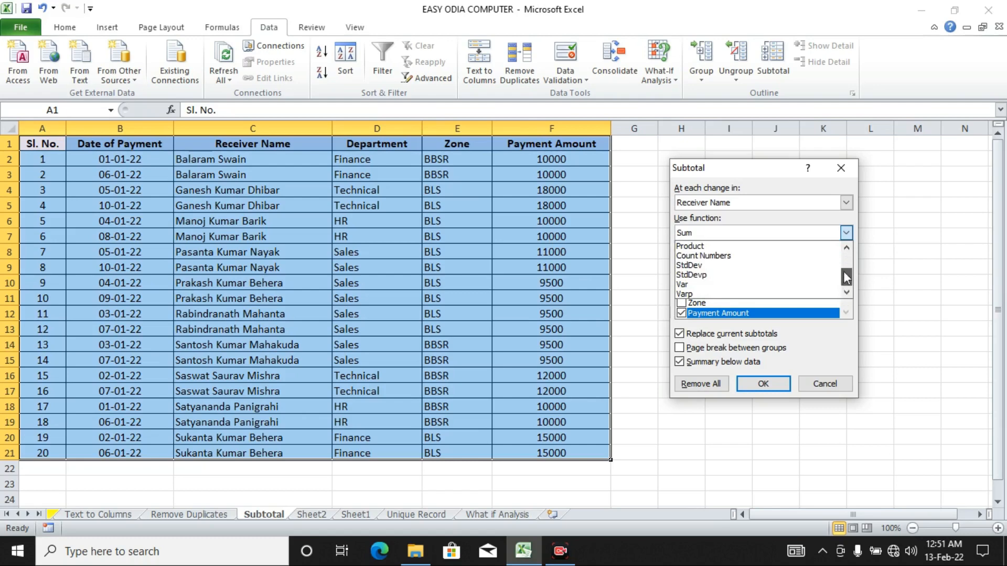
pyautogui.moveTo(843, 271); pyautogui.dragTo(845, 250)
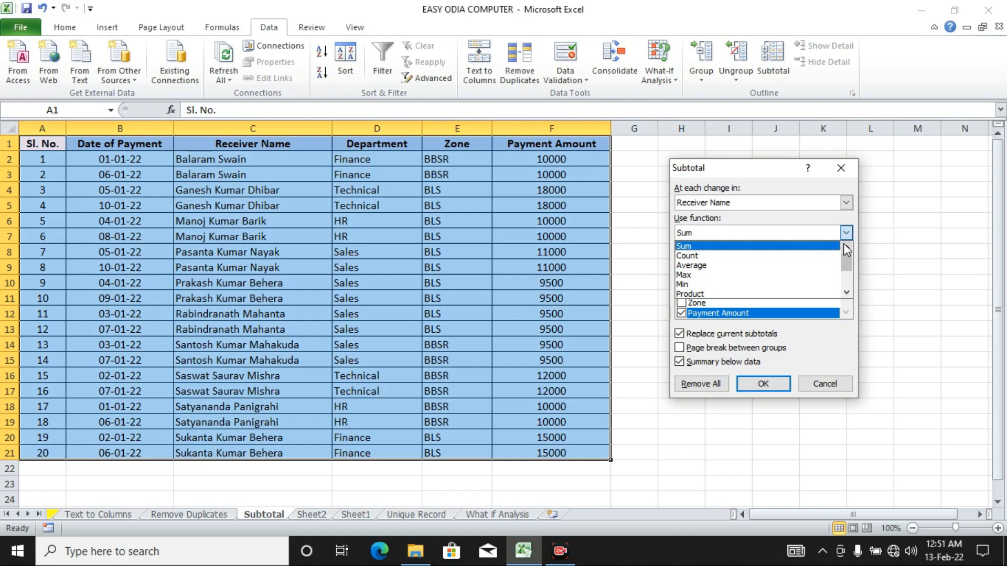
pyautogui.click(764, 247)
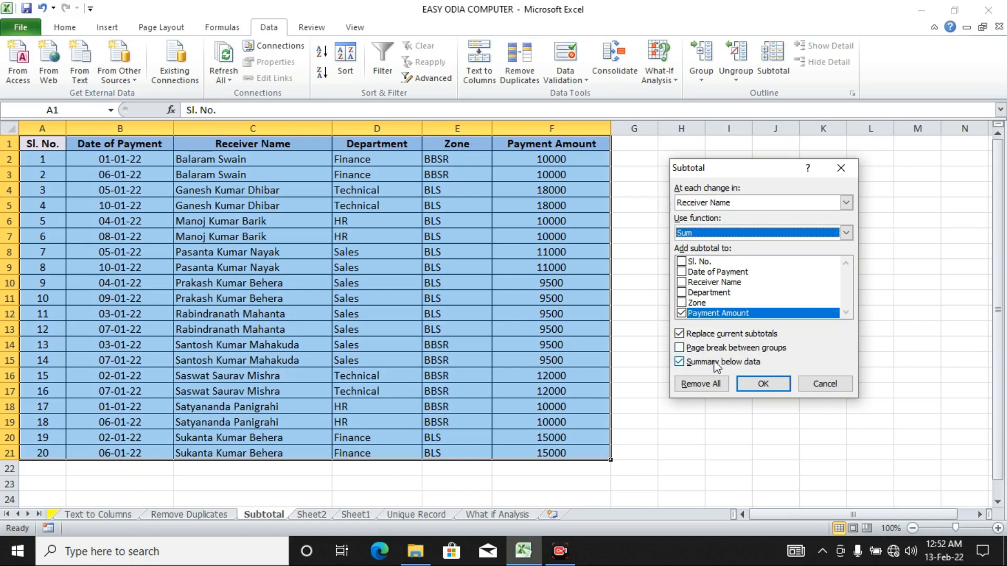
pyautogui.click(774, 382)
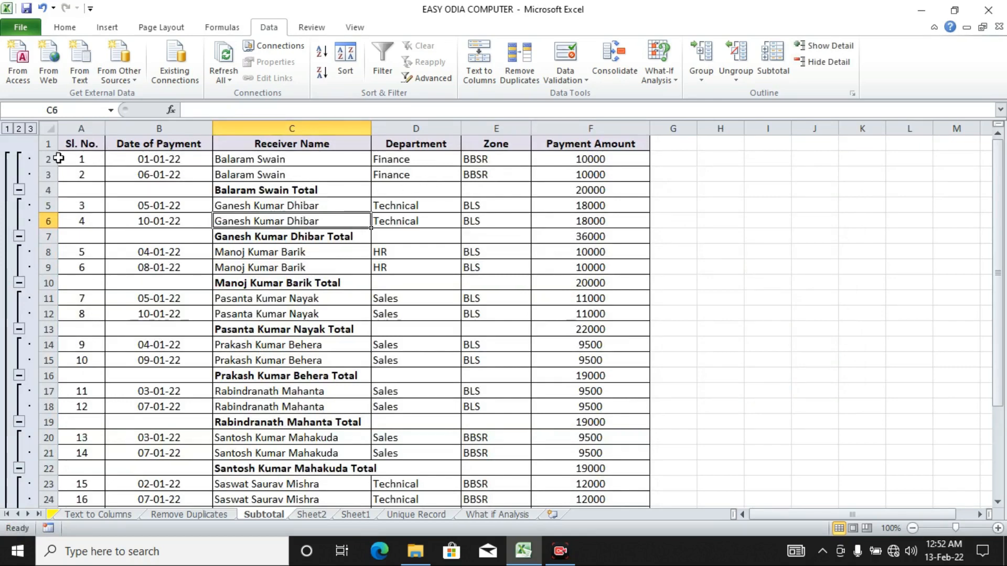
# Examine the first receiver's two payment rows and total row, and look through the subtotalled list down to the grand total.
pyautogui.moveTo(48, 159); pyautogui.dragTo(48, 175)
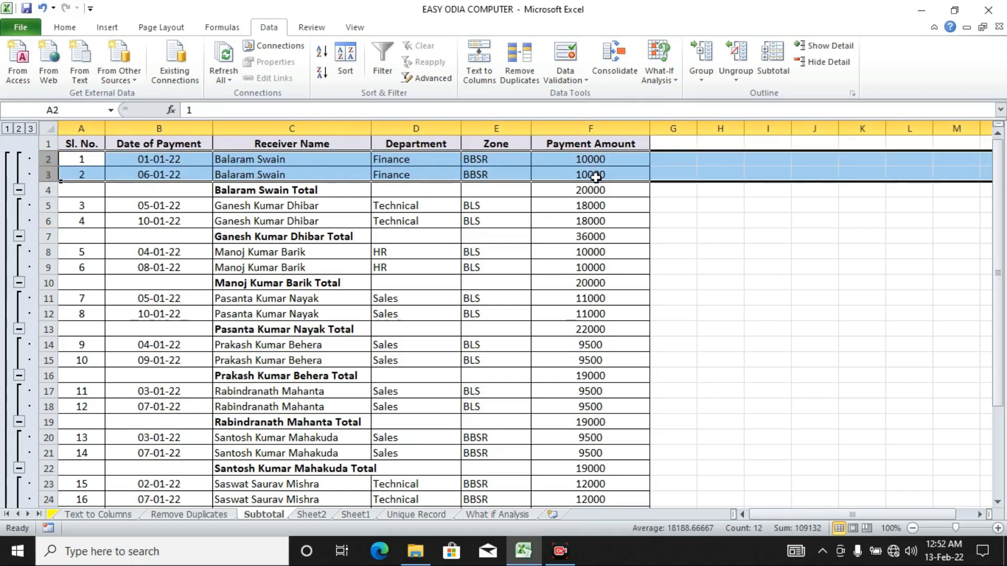
pyautogui.click(46, 191)
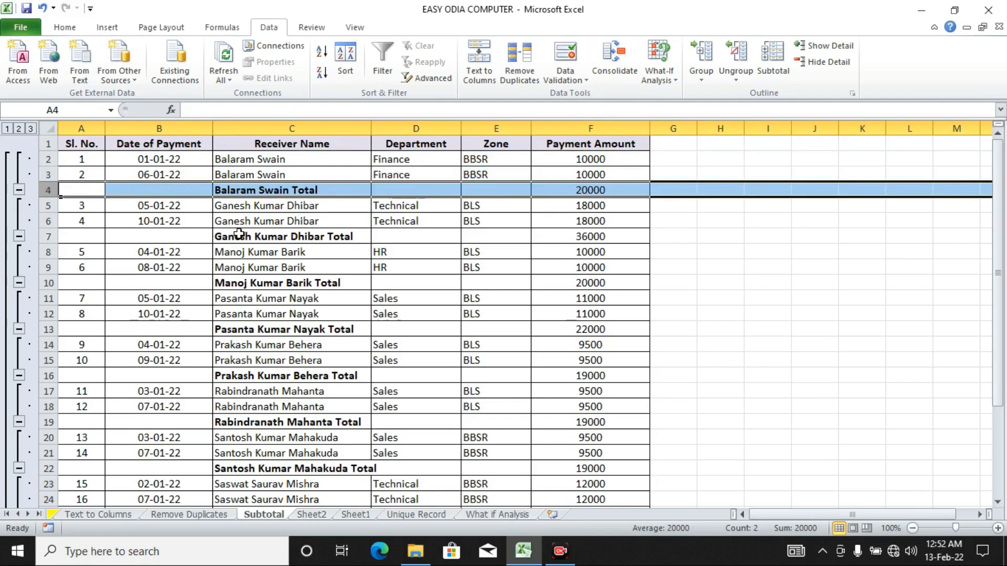
pyautogui.scroll(-1, 324, 220)
pyautogui.scroll(1, 324, 219)
pyautogui.scroll(-2, 324, 219)
pyautogui.scroll(-3, 324, 219)
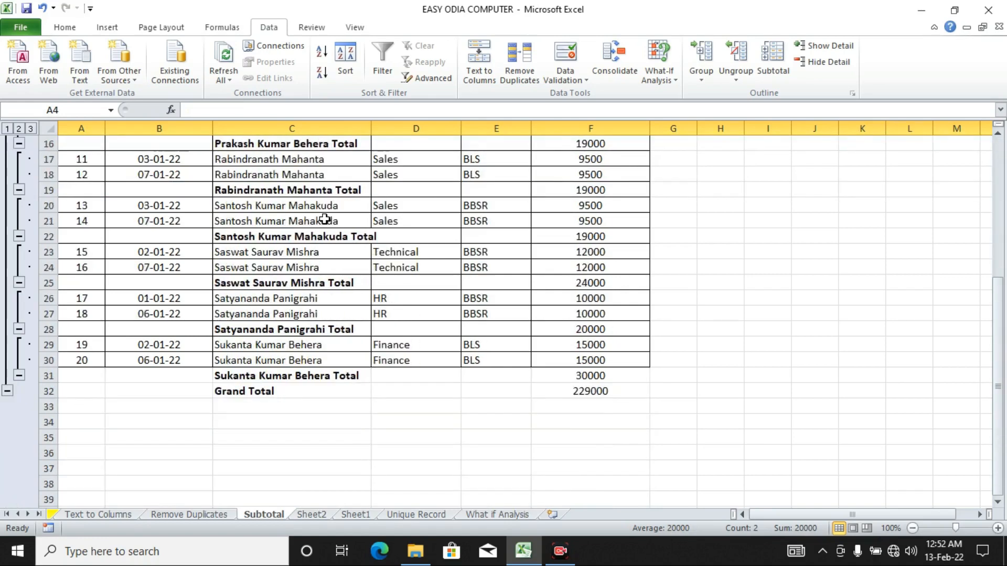
pyautogui.scroll(5, 305, 368)
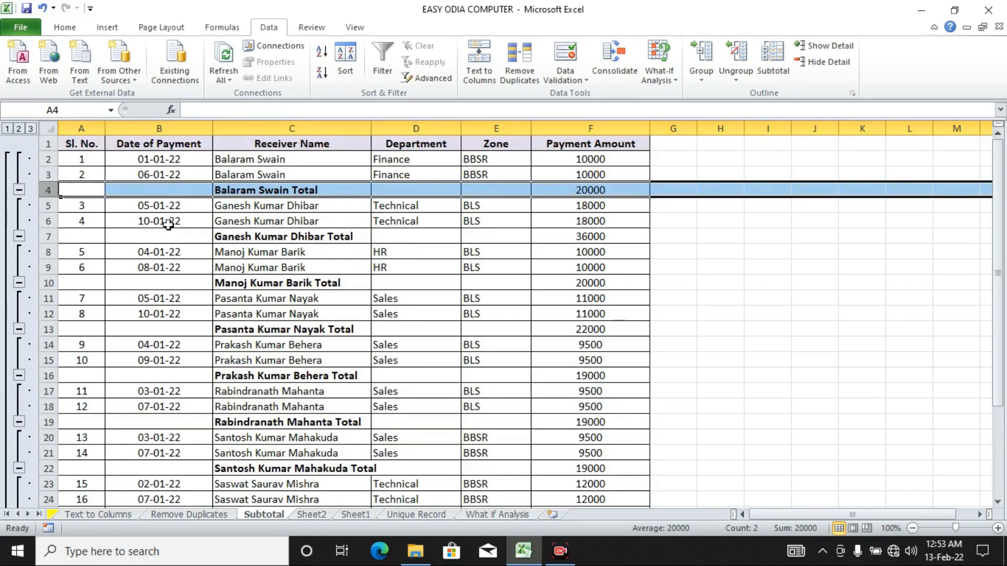
# Compare the total rows of the second through fifth receivers with their individual payment amounts.
pyautogui.click(48, 236)
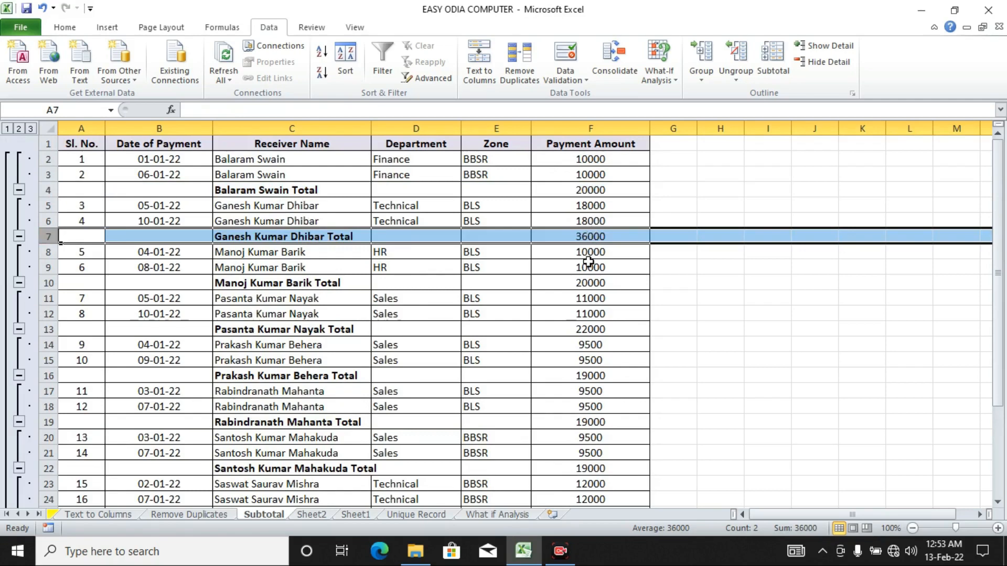
pyautogui.click(333, 283)
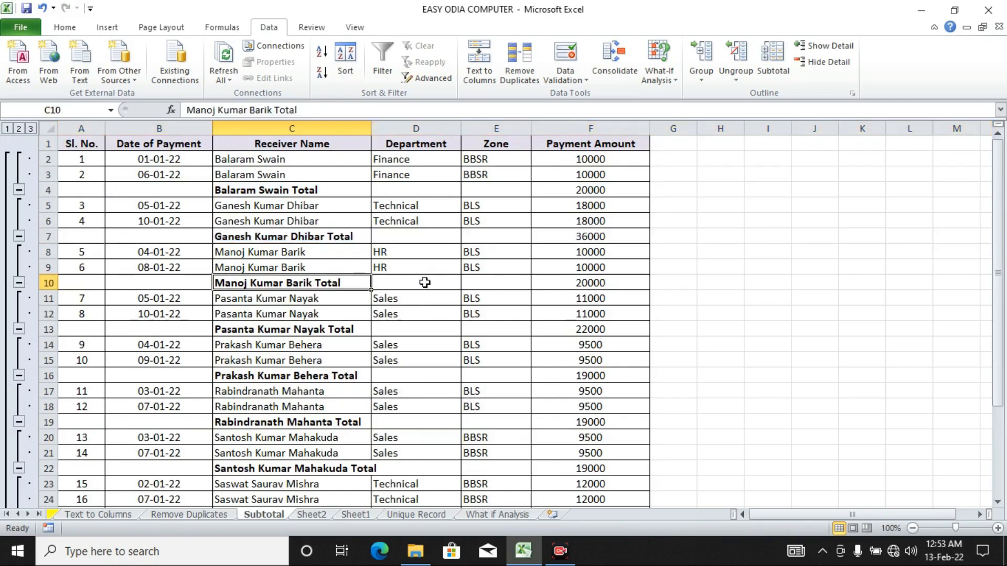
pyautogui.click(556, 284)
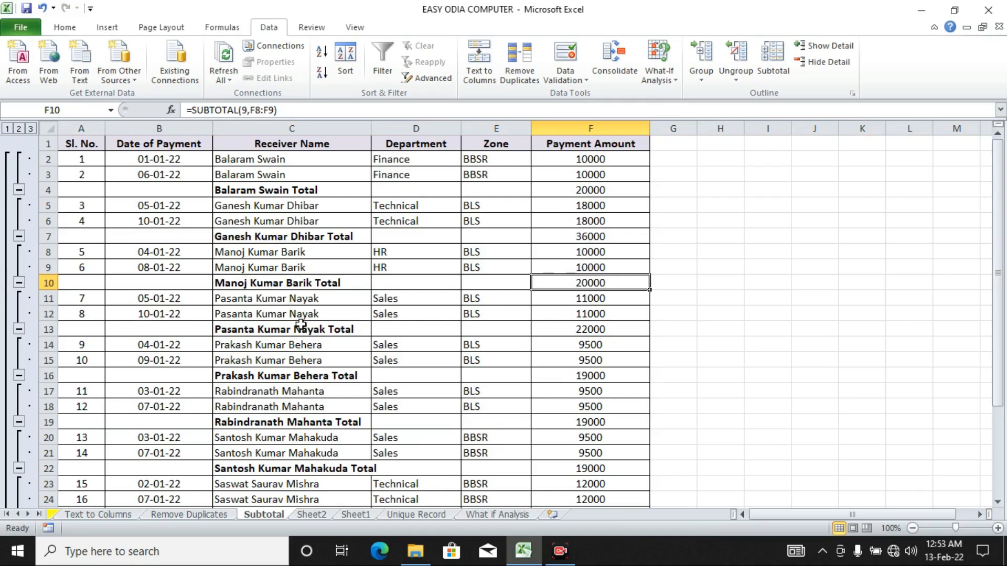
pyautogui.click(542, 328)
pyautogui.moveTo(603, 297); pyautogui.dragTo(603, 313)
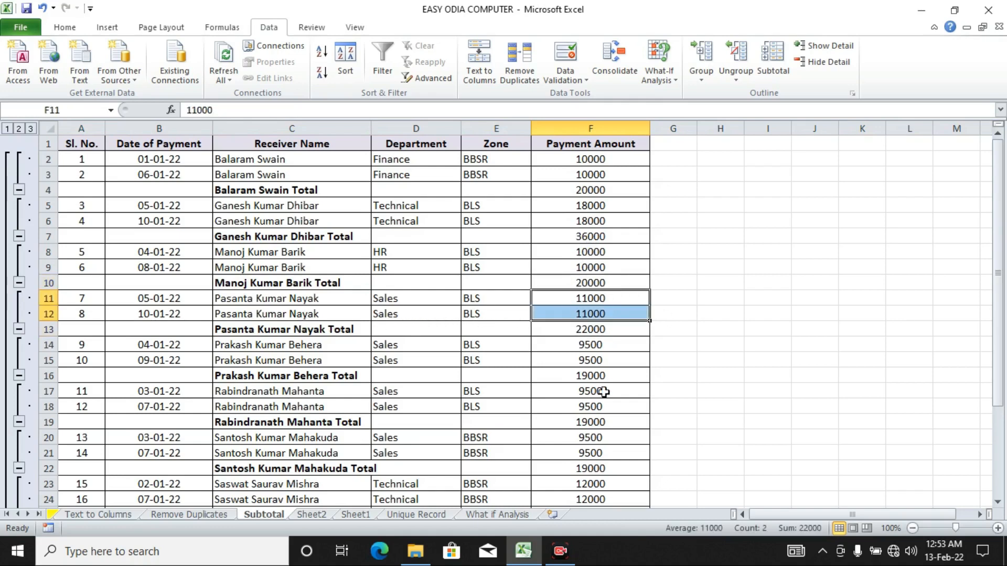
pyautogui.click(270, 373)
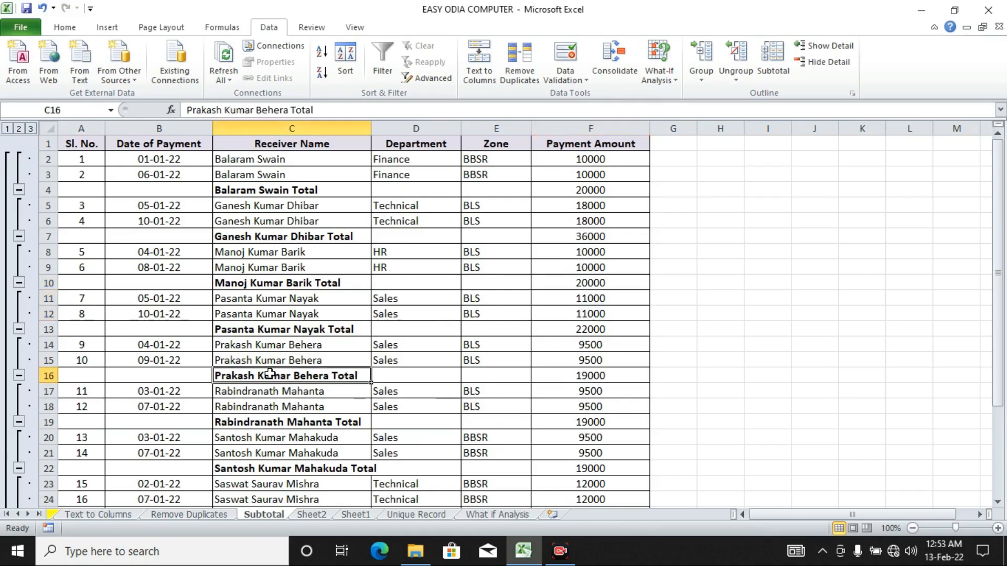
pyautogui.click(598, 375)
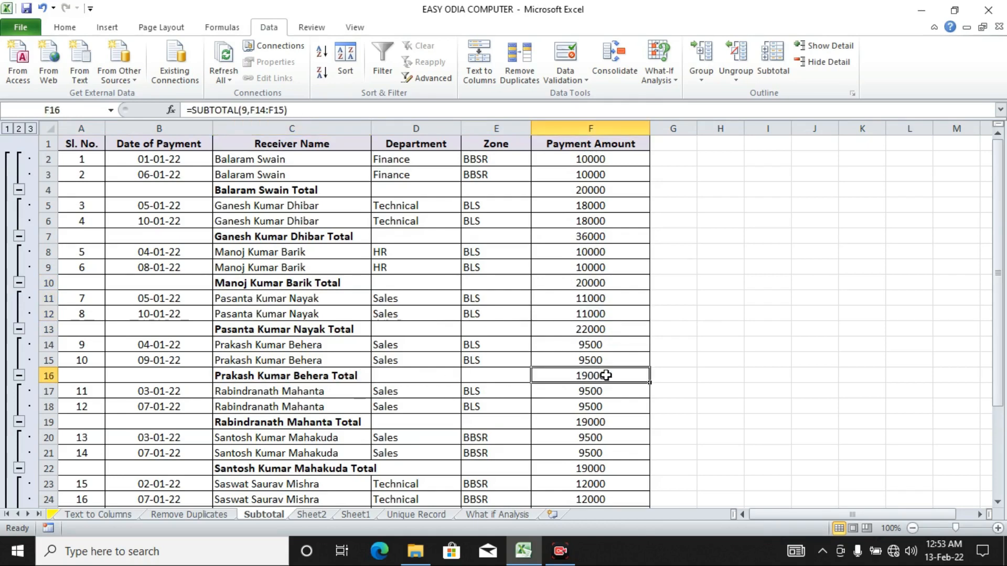
pyautogui.moveTo(610, 344); pyautogui.dragTo(607, 357)
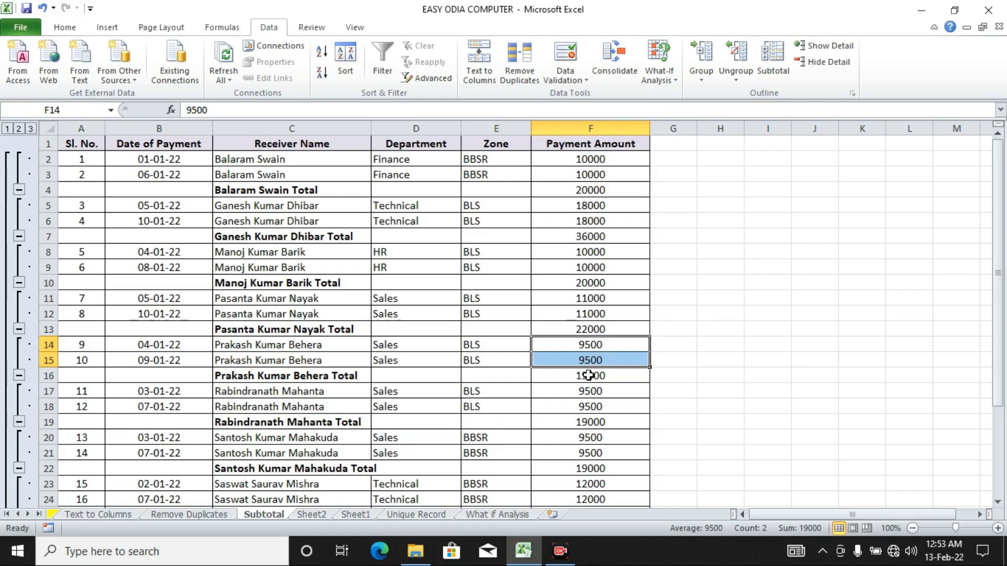
# Check the last receiver's payment amounts and total, and the Grand Total of the Payment Amount column.
pyautogui.scroll(-2, 530, 407)
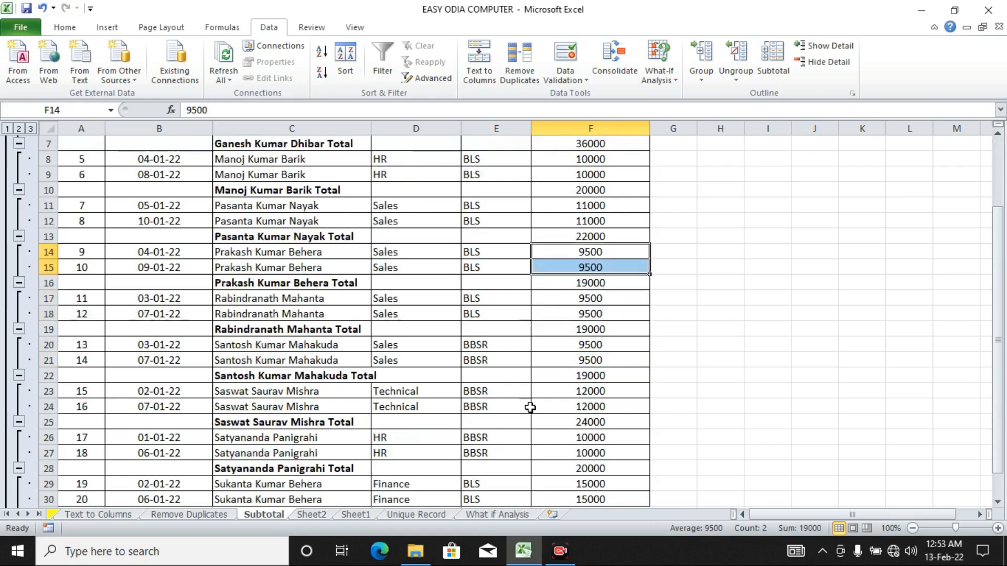
pyautogui.scroll(-1, 531, 407)
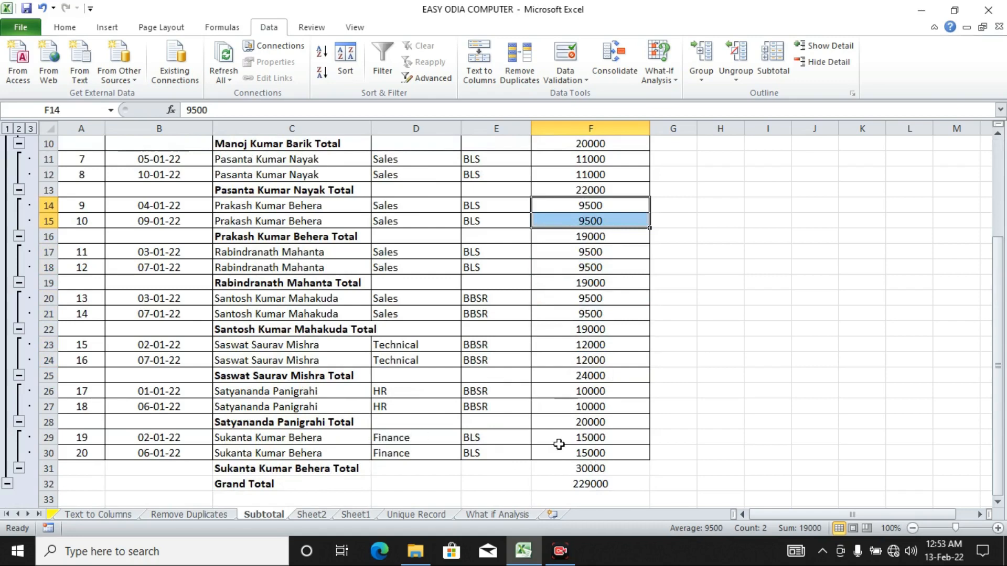
pyautogui.moveTo(559, 439); pyautogui.dragTo(532, 454)
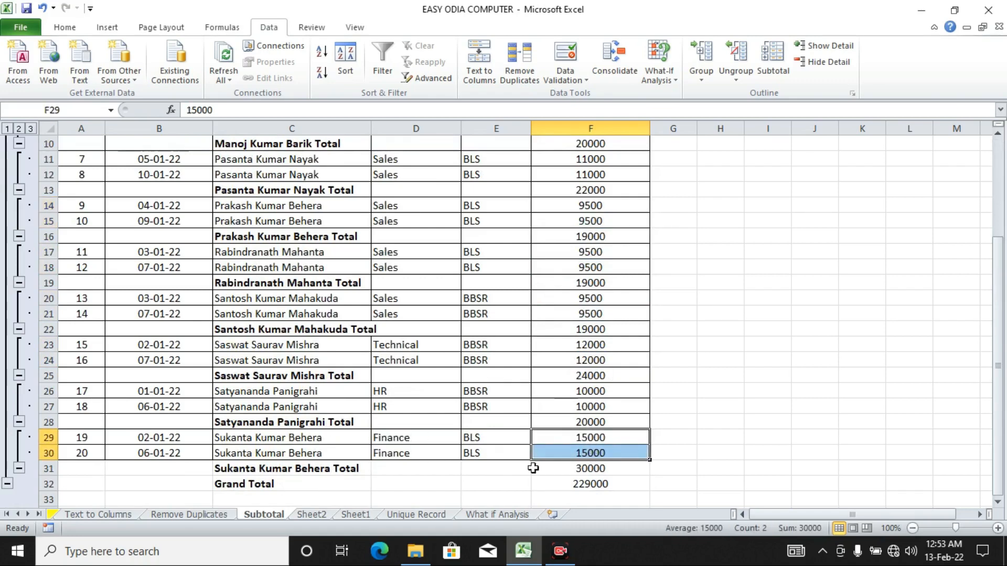
pyautogui.click(588, 470)
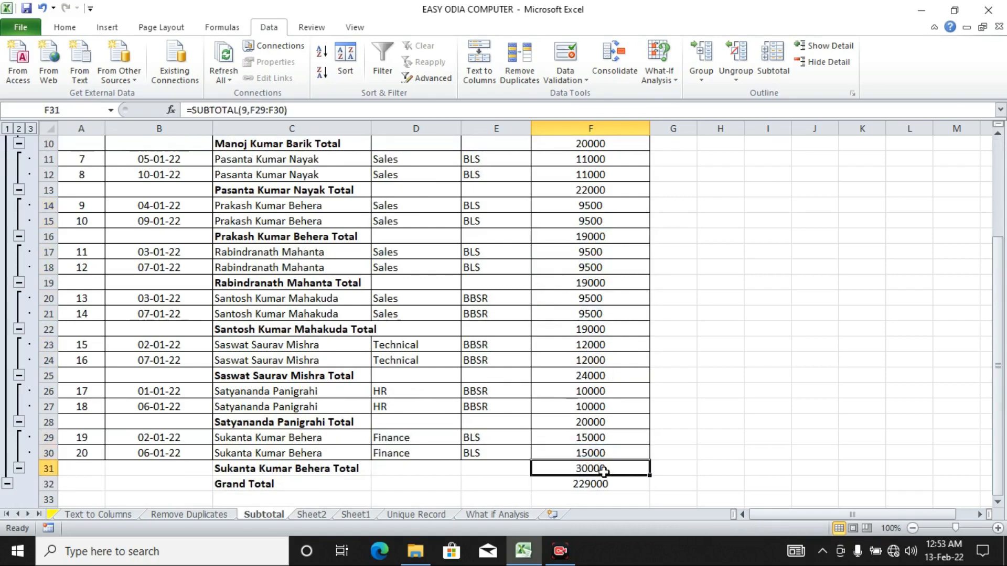
pyautogui.click(602, 485)
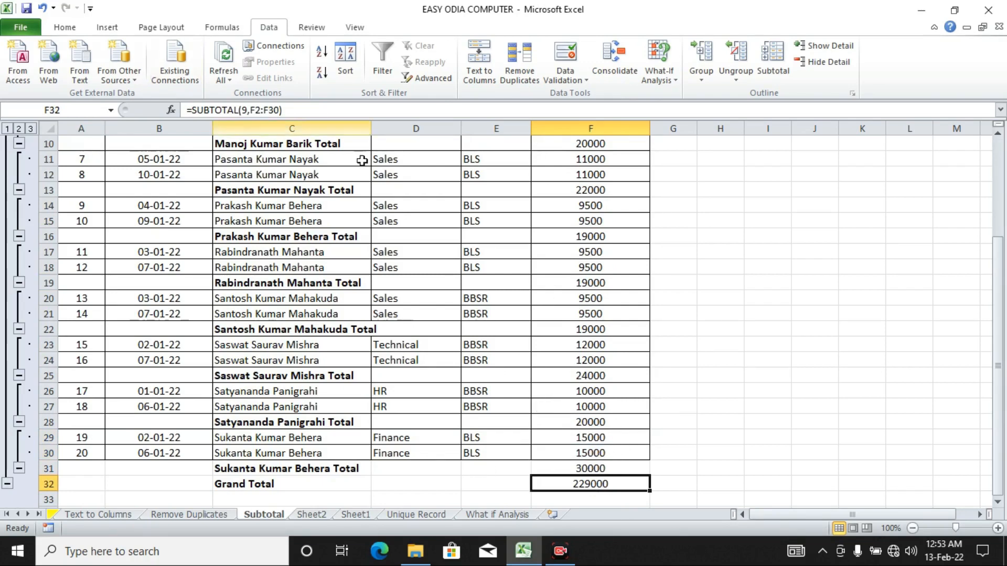
# Examine the payment table's rows by Date of Payment, looking at which receivers share the same date.
pyautogui.scroll(3, 362, 349)
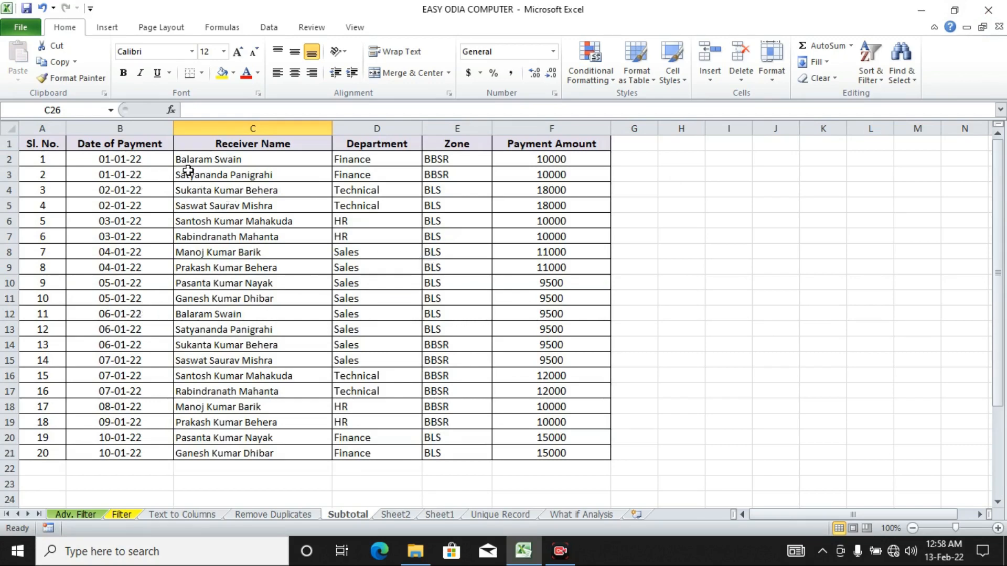
pyautogui.moveTo(131, 159); pyautogui.dragTo(383, 170)
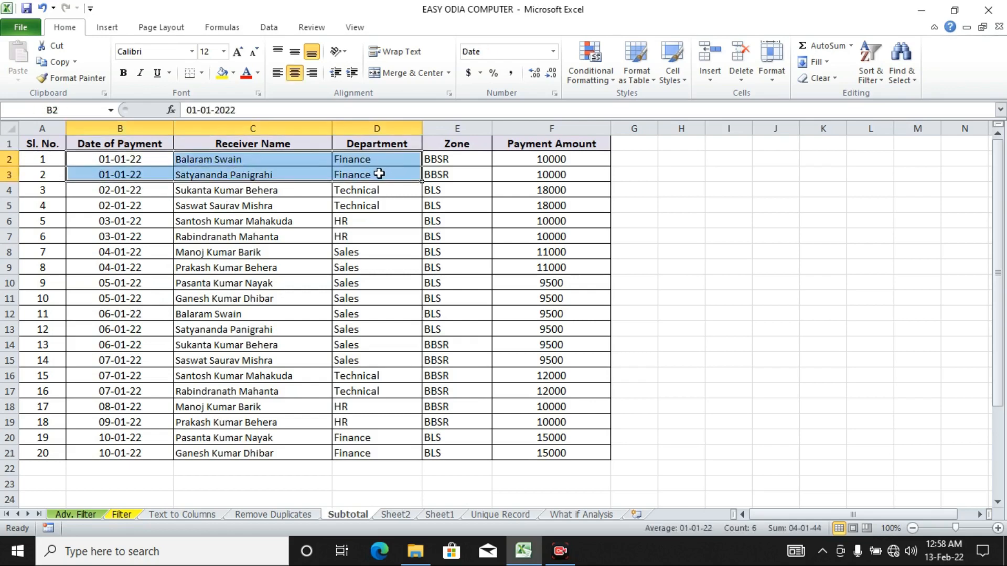
pyautogui.moveTo(140, 193); pyautogui.dragTo(291, 205)
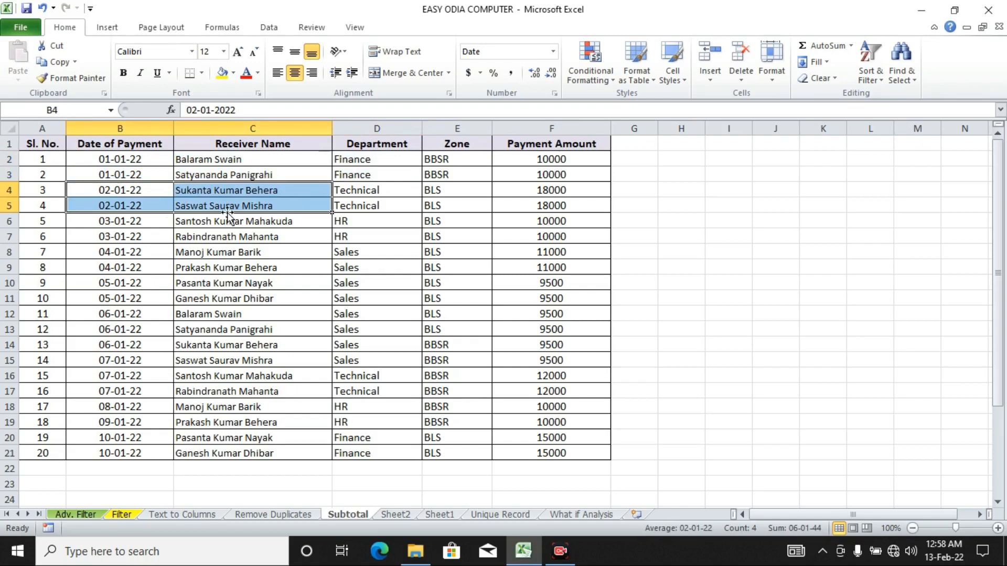
pyautogui.moveTo(146, 220); pyautogui.dragTo(246, 297)
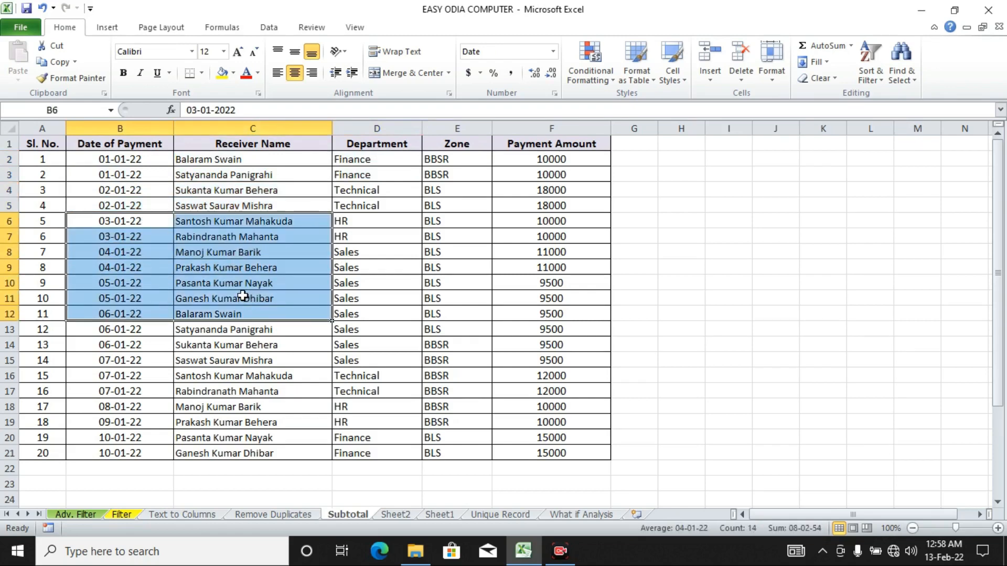
pyautogui.click(138, 224)
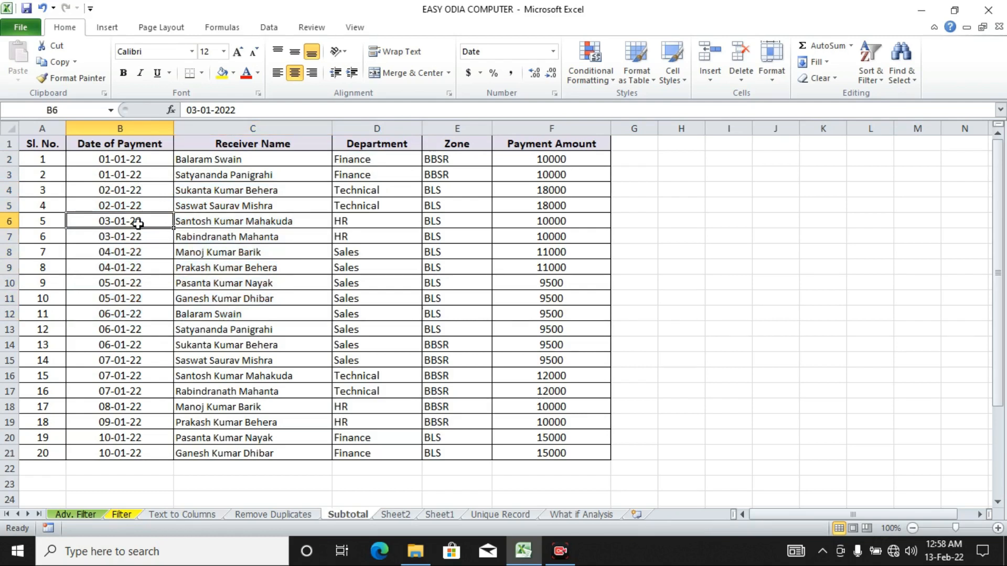
pyautogui.click(288, 233)
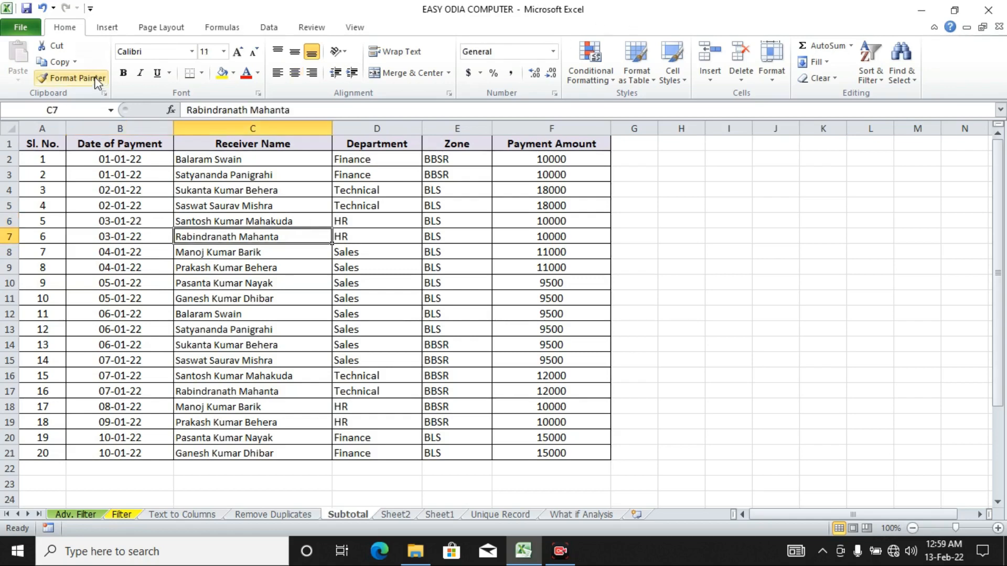
# Add subtotals to the payment table at each change in Date of Payment, using Sum on Payment Amount with the summary below the data.
pyautogui.click(269, 28)
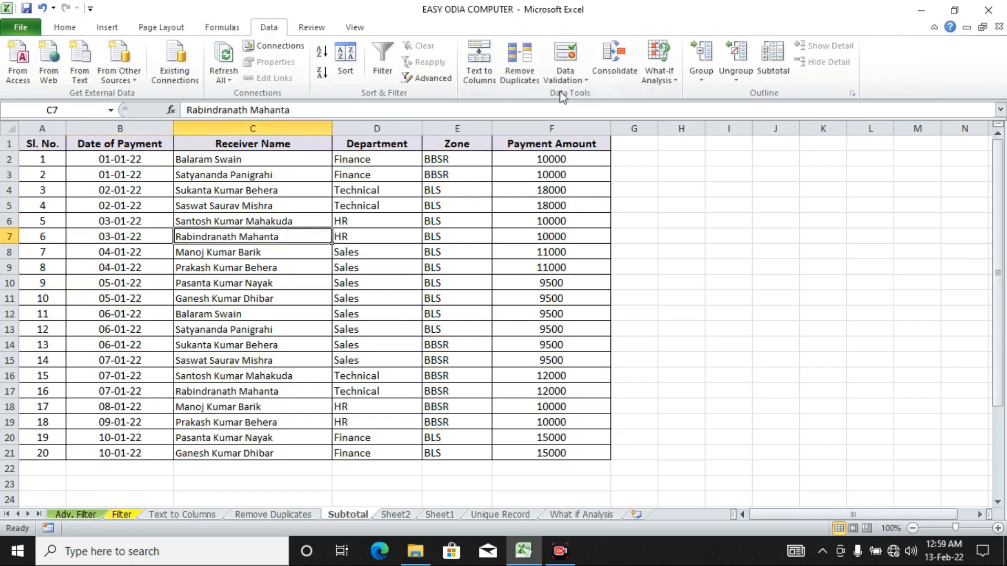
pyautogui.click(783, 71)
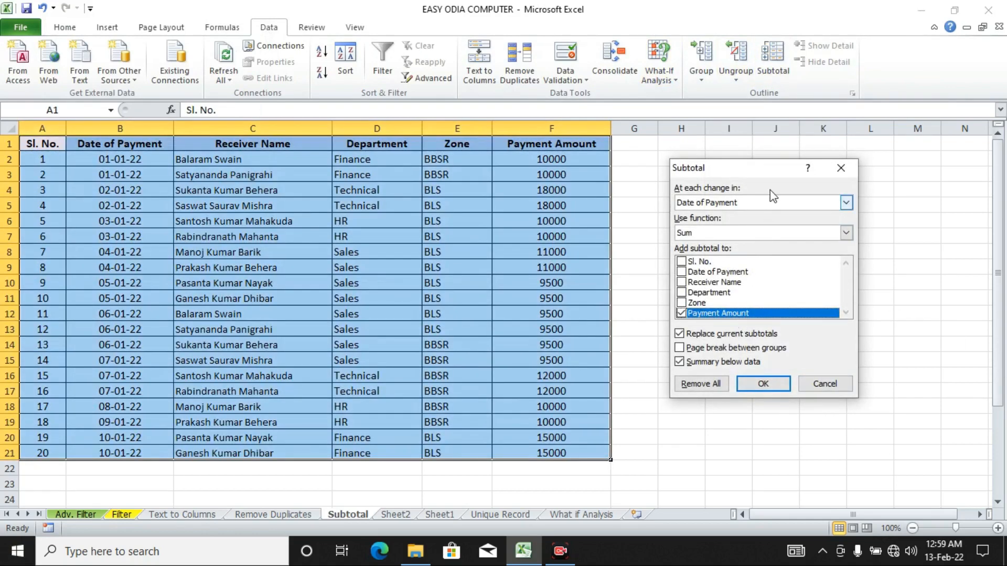
pyautogui.click(700, 203)
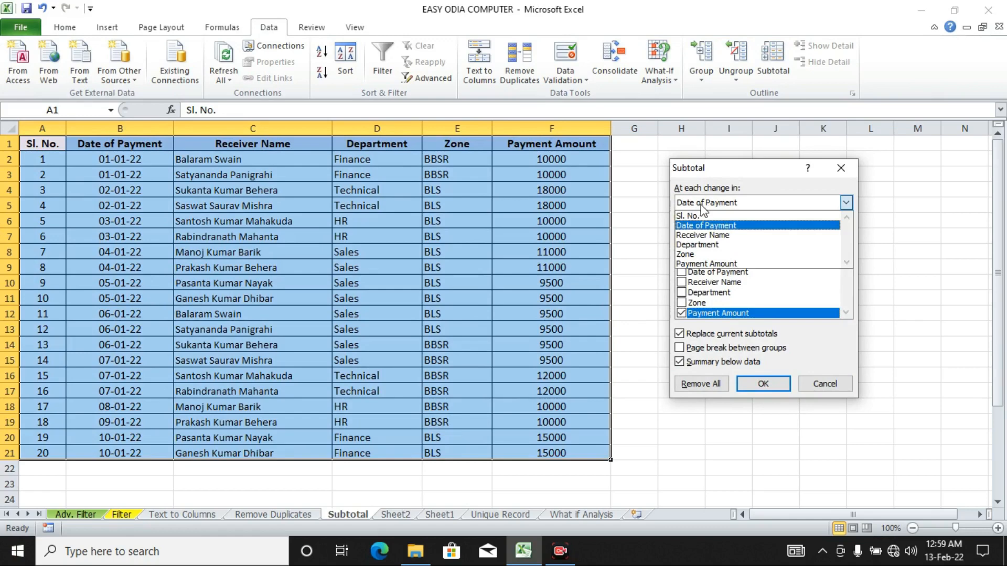
pyautogui.click(708, 226)
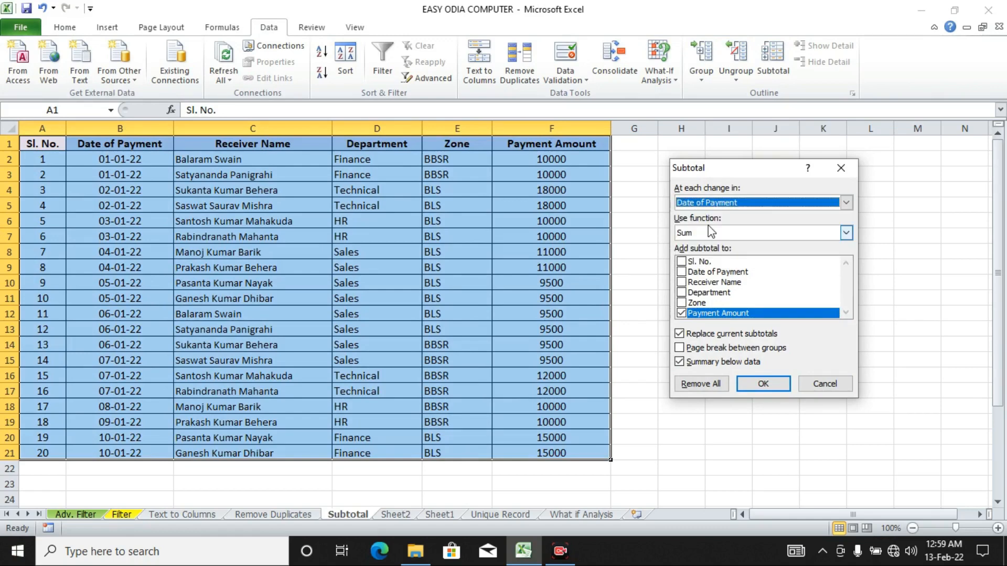
pyautogui.click(711, 233)
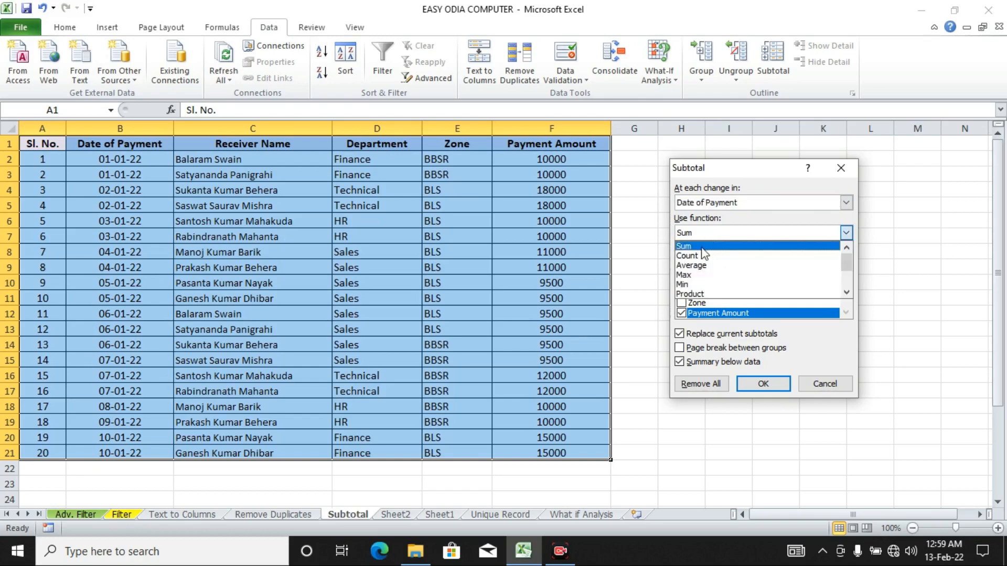
pyautogui.click(701, 246)
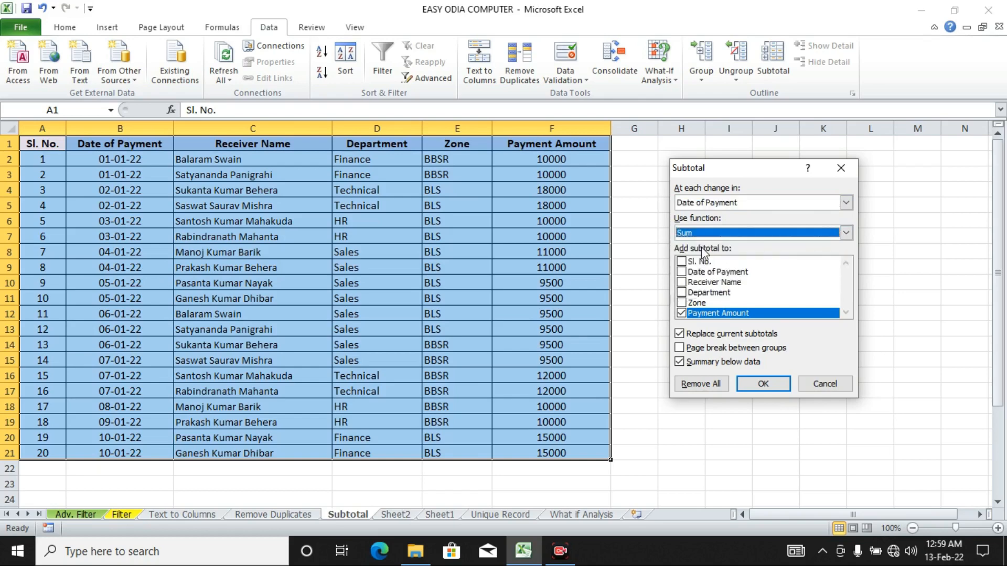
pyautogui.click(769, 232)
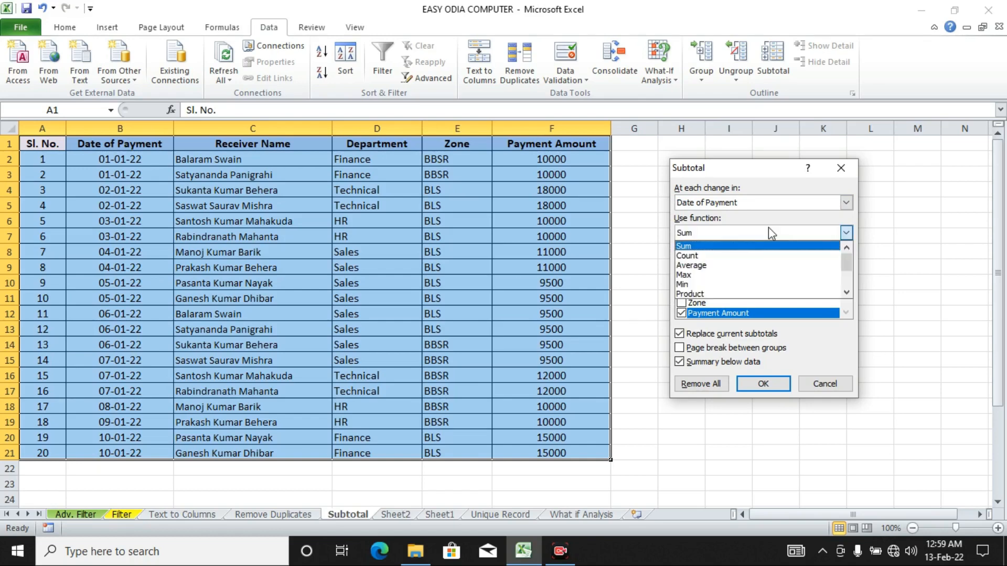
pyautogui.click(753, 247)
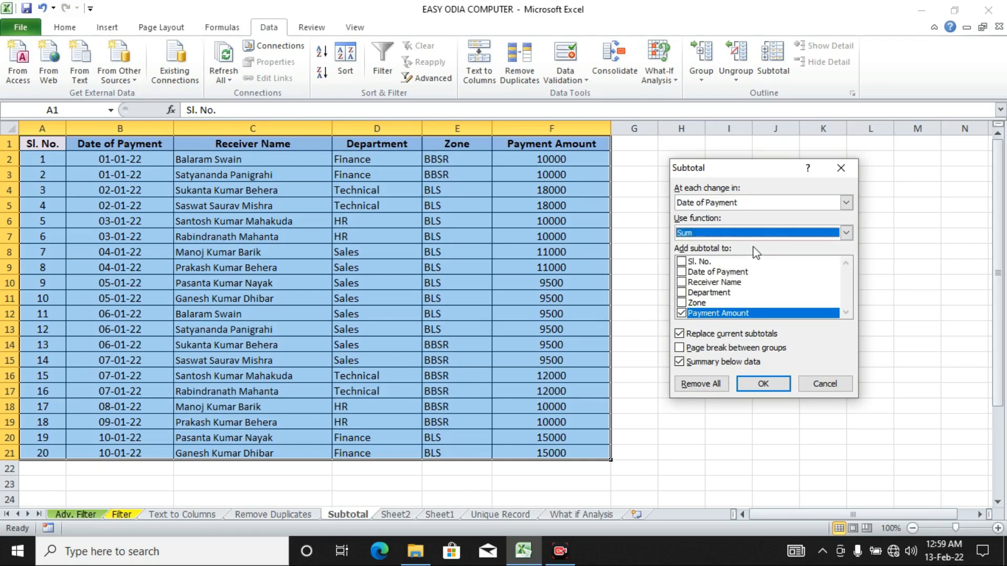
pyautogui.click(768, 386)
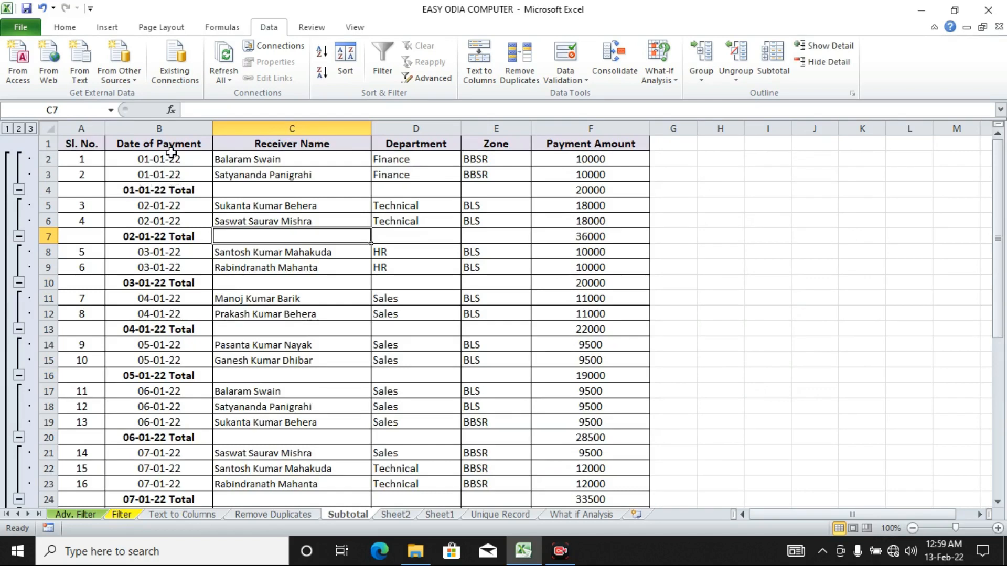
# Compare the total rows for 01-01-22, 02-01-22 and 03-01-22 with the payment rows of each date.
pyautogui.click(167, 158)
pyautogui.moveTo(206, 164); pyautogui.dragTo(287, 171)
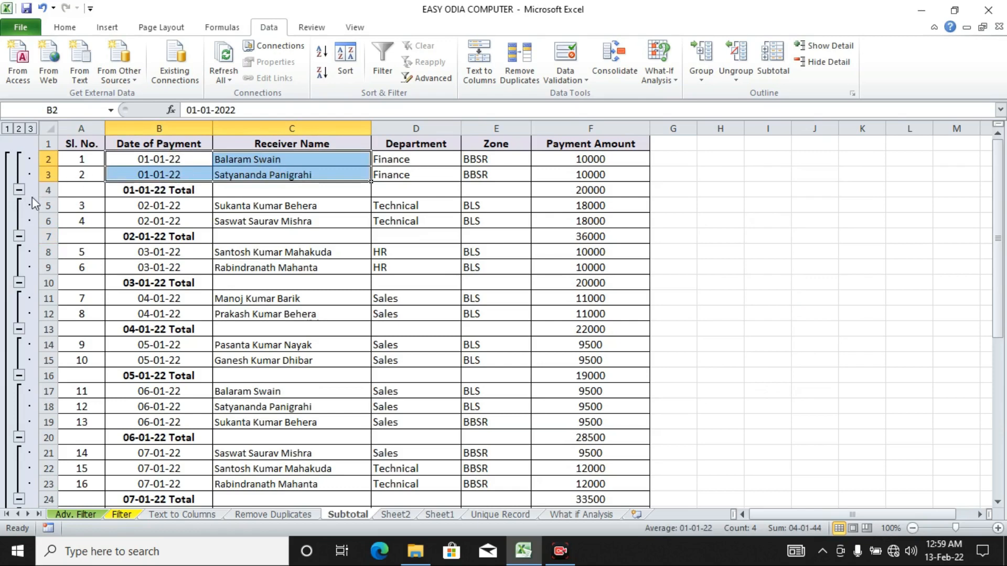
pyautogui.click(47, 186)
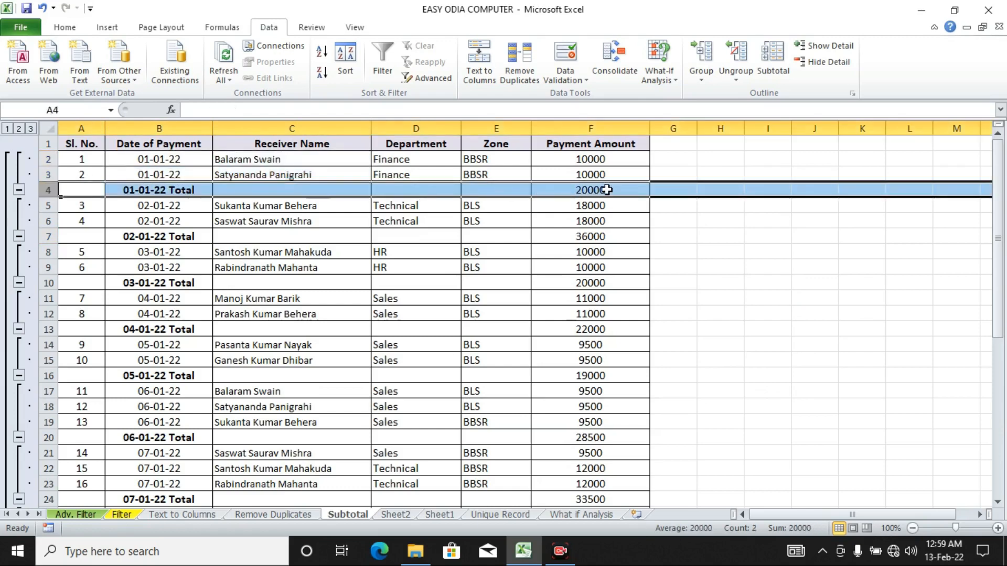
pyautogui.click(607, 190)
pyautogui.click(48, 237)
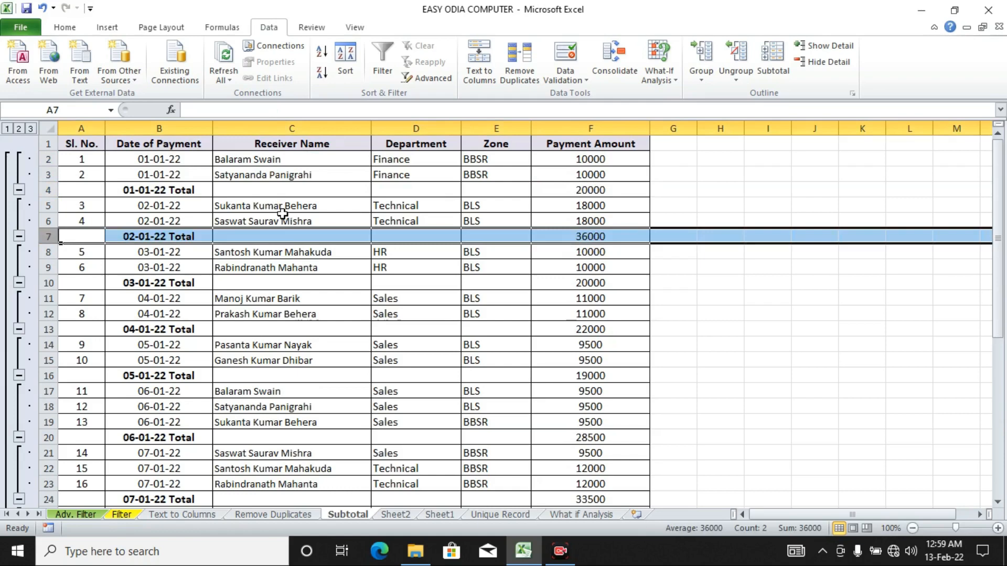
pyautogui.click(593, 237)
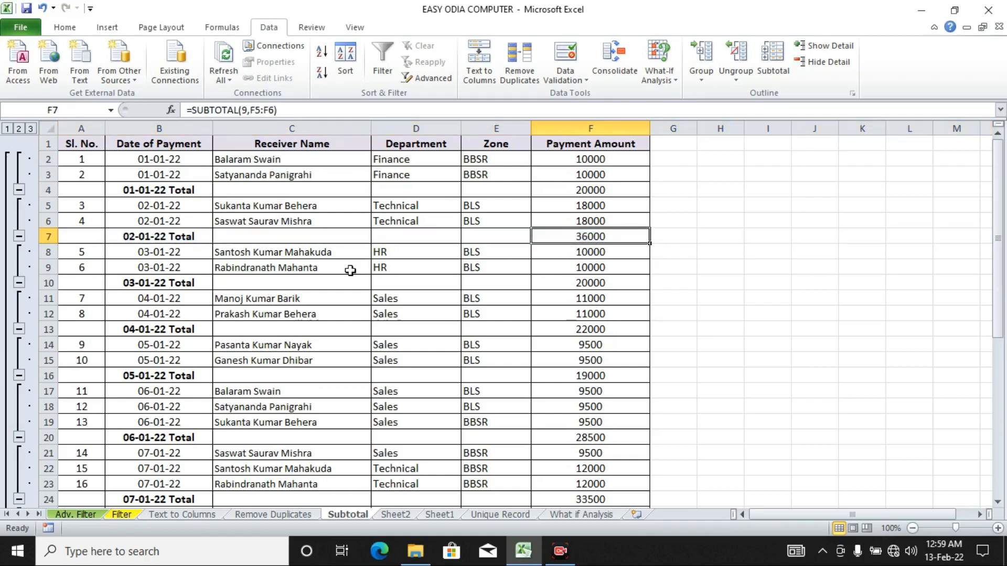
pyautogui.click(48, 283)
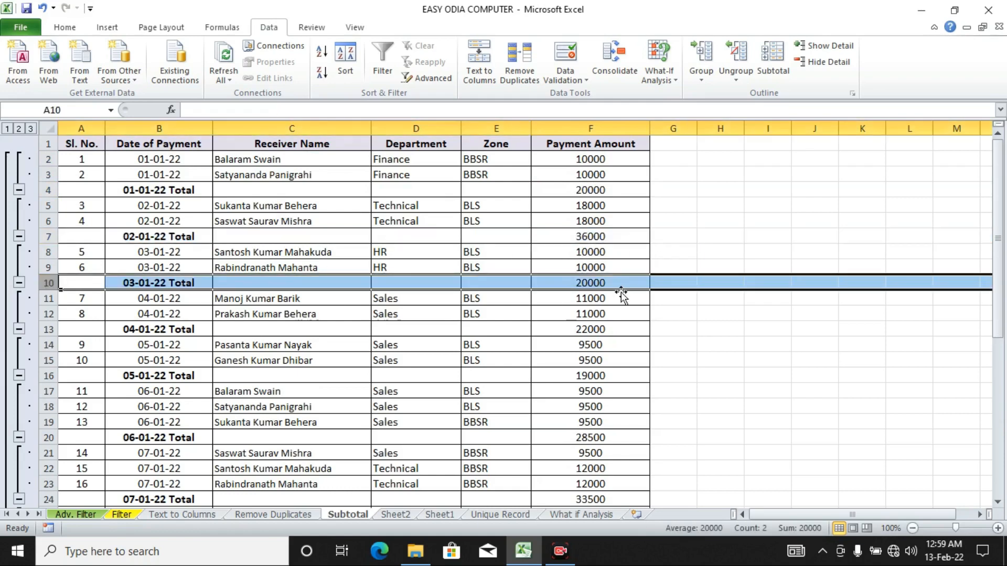
pyautogui.click(590, 283)
# Check the three payment amounts dated 06-01-22 against the total row for that date.
pyautogui.scroll(-2, 176, 340)
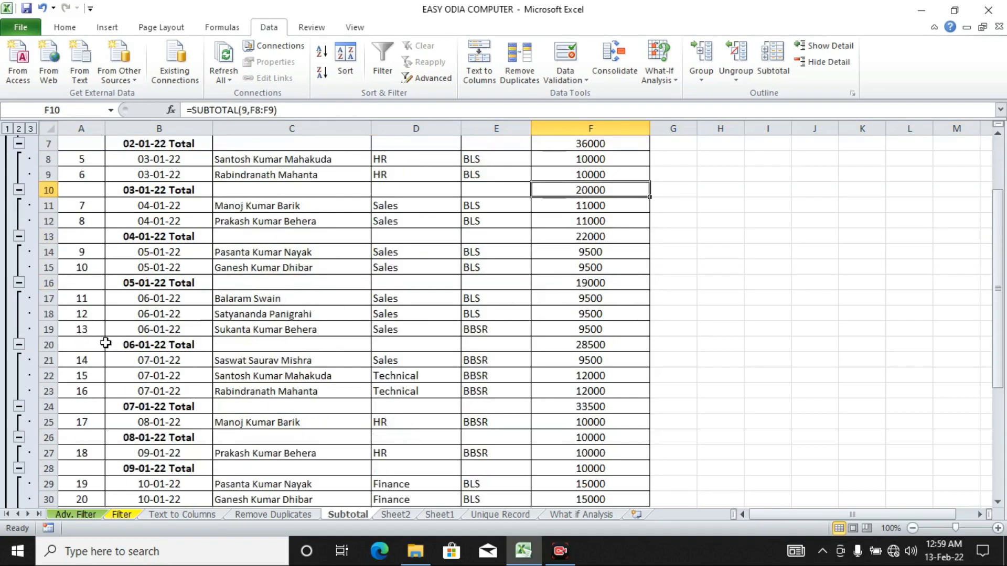
pyautogui.moveTo(195, 299); pyautogui.dragTo(612, 303)
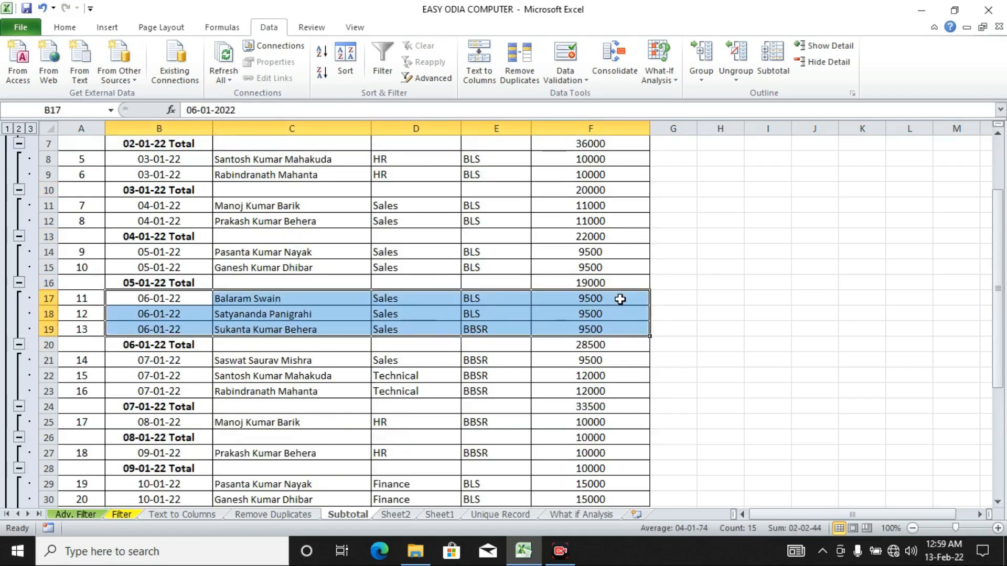
pyautogui.moveTo(613, 296); pyautogui.dragTo(617, 328)
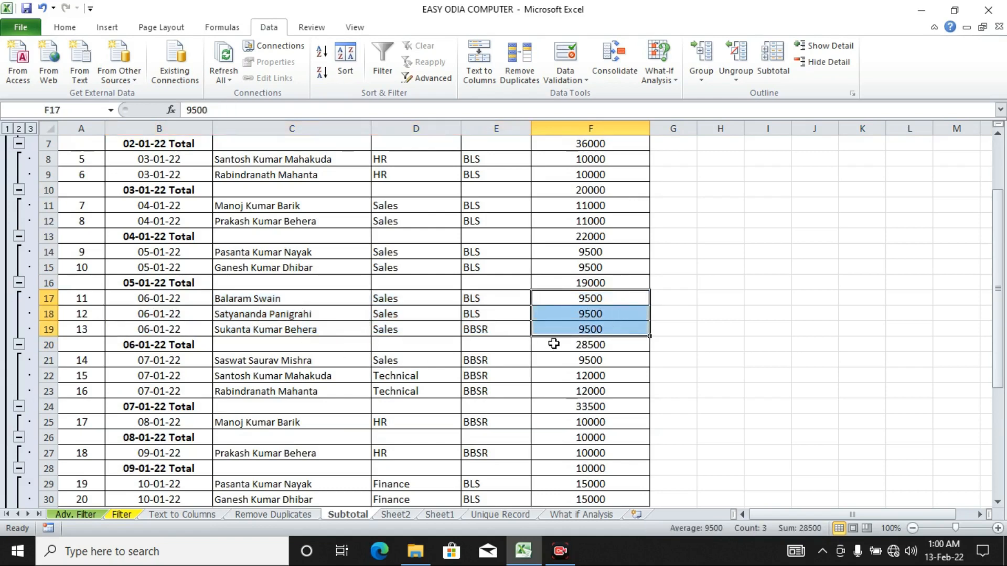
pyautogui.click(590, 344)
pyautogui.moveTo(617, 294); pyautogui.dragTo(613, 329)
pyautogui.click(598, 346)
# Check the Grand Total of the Payment Amount column and review the date-wise subtotalled list.
pyautogui.scroll(-3, 178, 388)
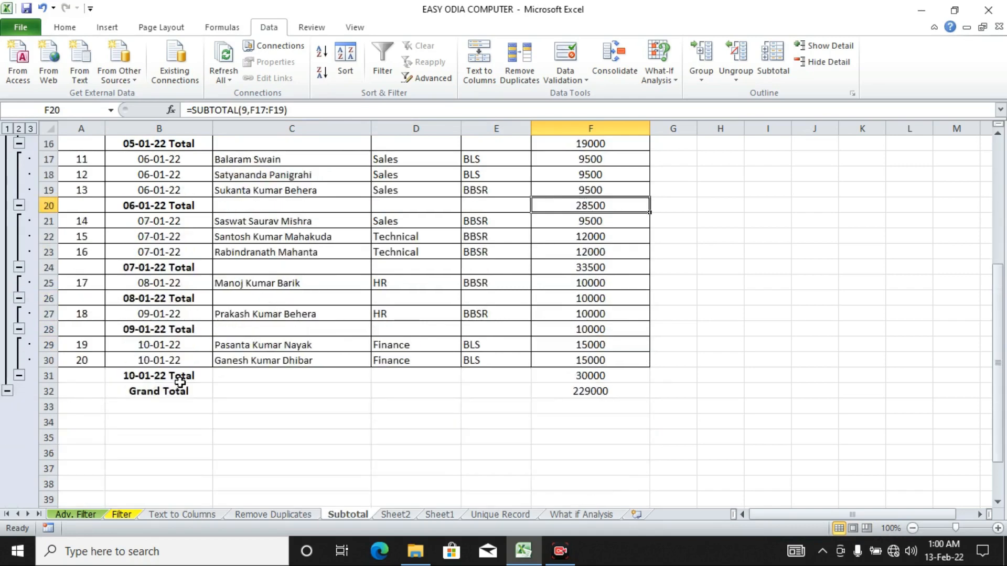
pyautogui.click(645, 392)
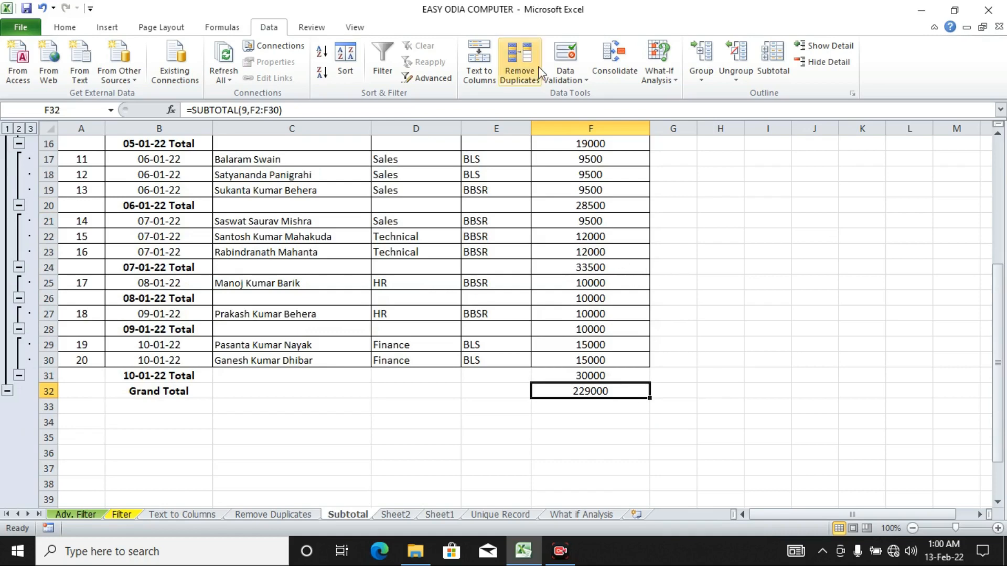
pyautogui.scroll(5, 373, 202)
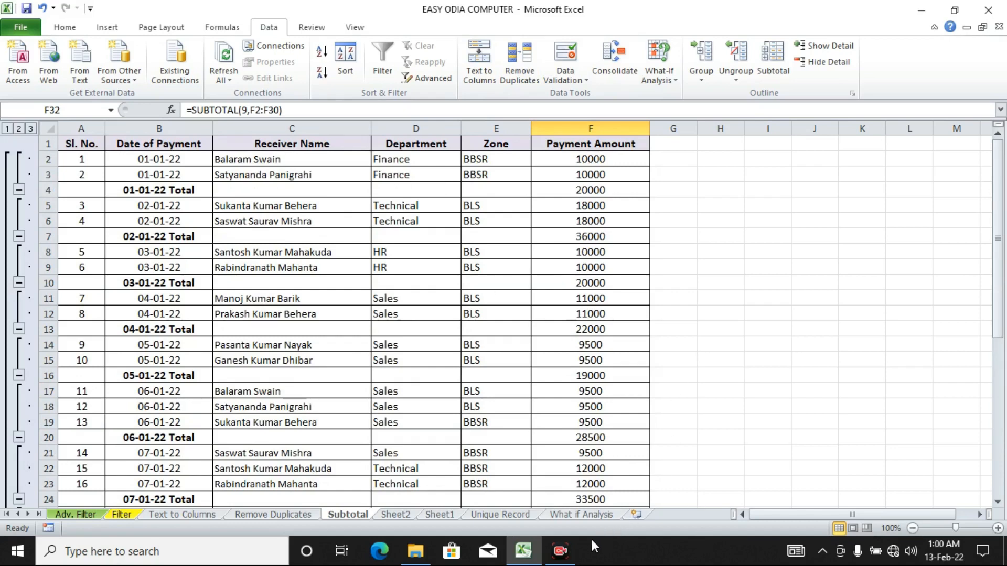
pyautogui.click(560, 550)
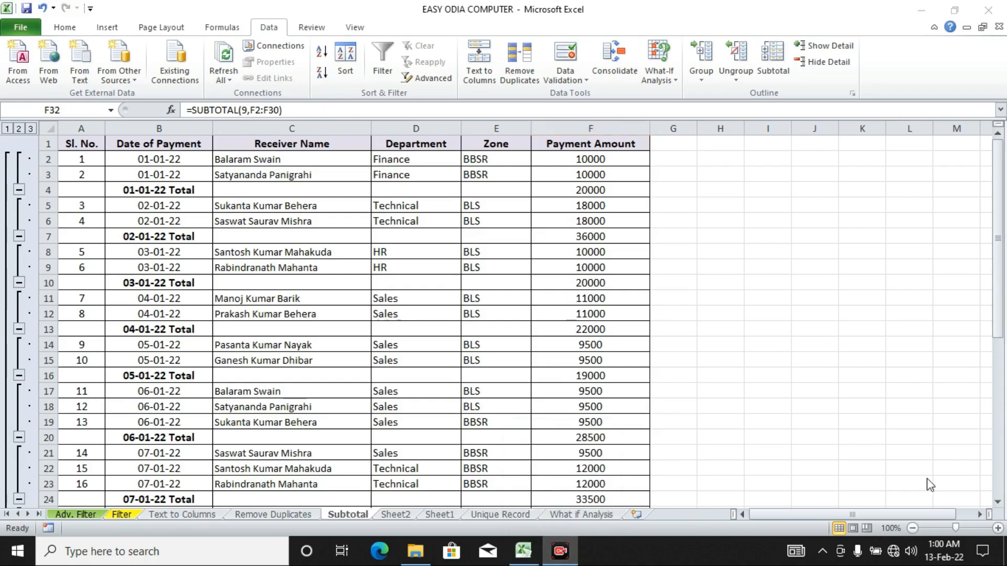